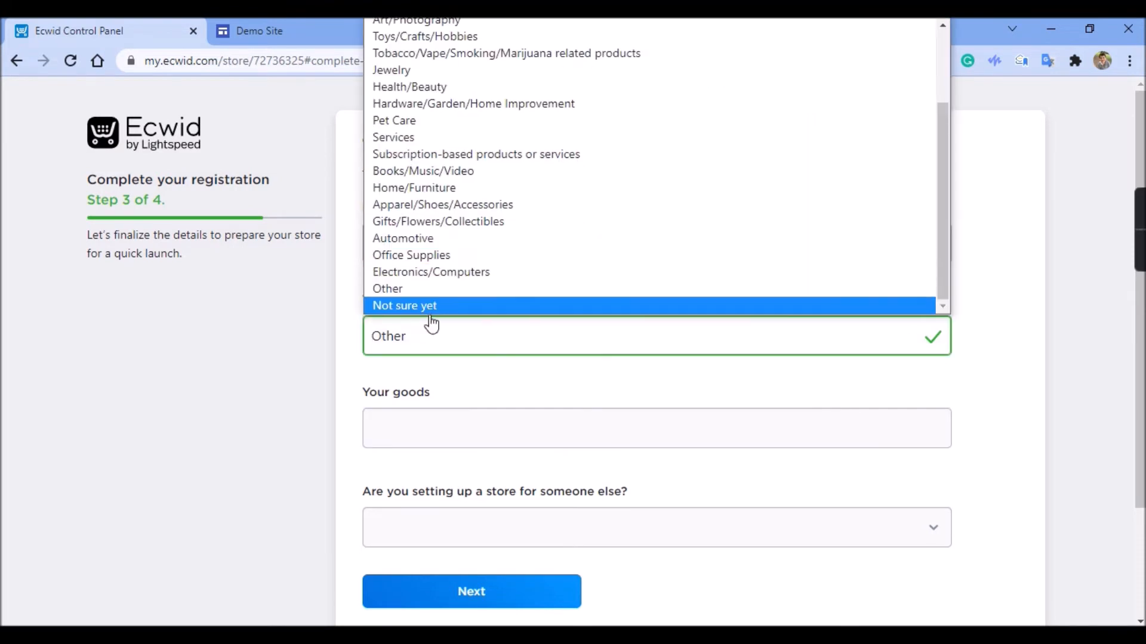
Choose Not sure yet as the product type, answer No to setting up for someone else, and submit this registration page
left_click(429, 305)
left_click(405, 439)
left_click(400, 483)
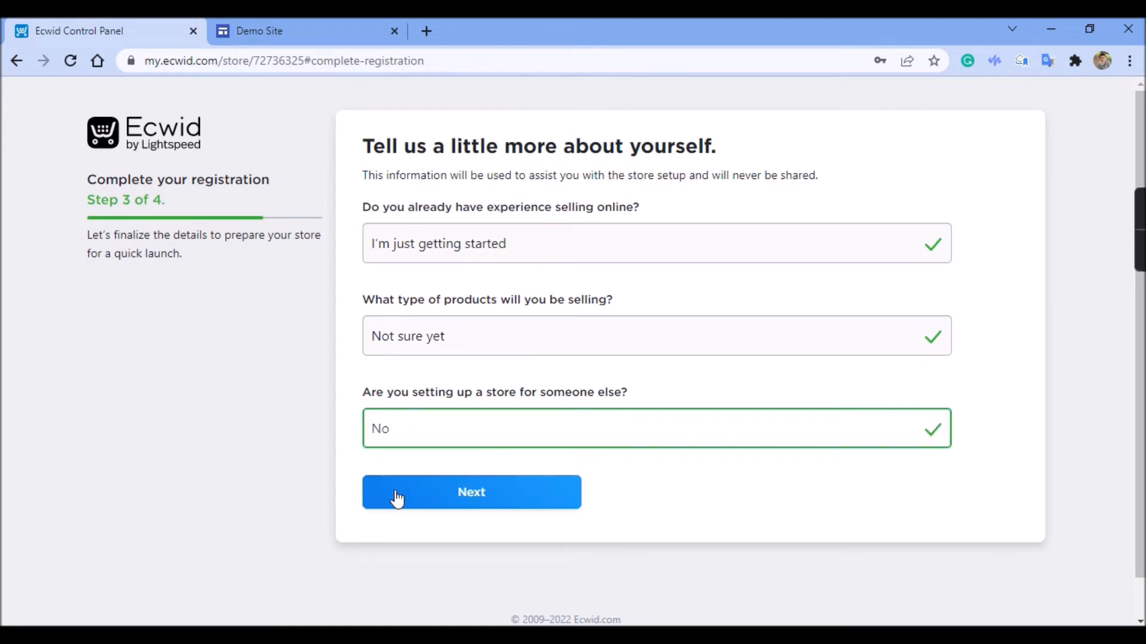
left_click(392, 488)
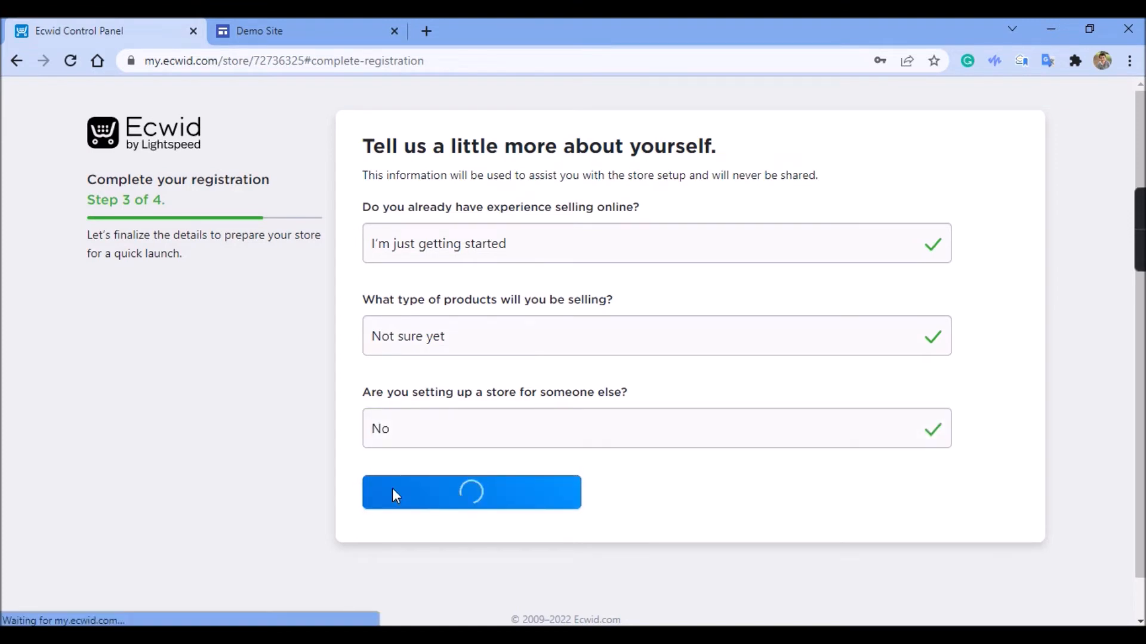
Finish the registration by answering Yes to having a website, selecting Other — Please specify, and entering Google Sites as the platform
left_click(466, 257)
left_click(400, 308)
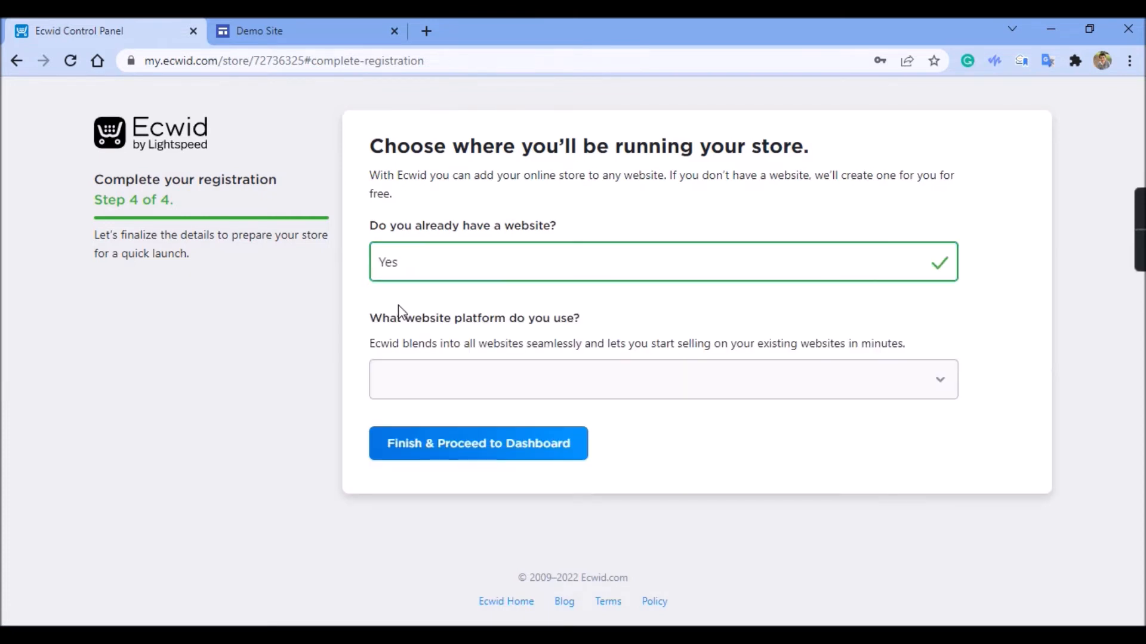
left_click(425, 382)
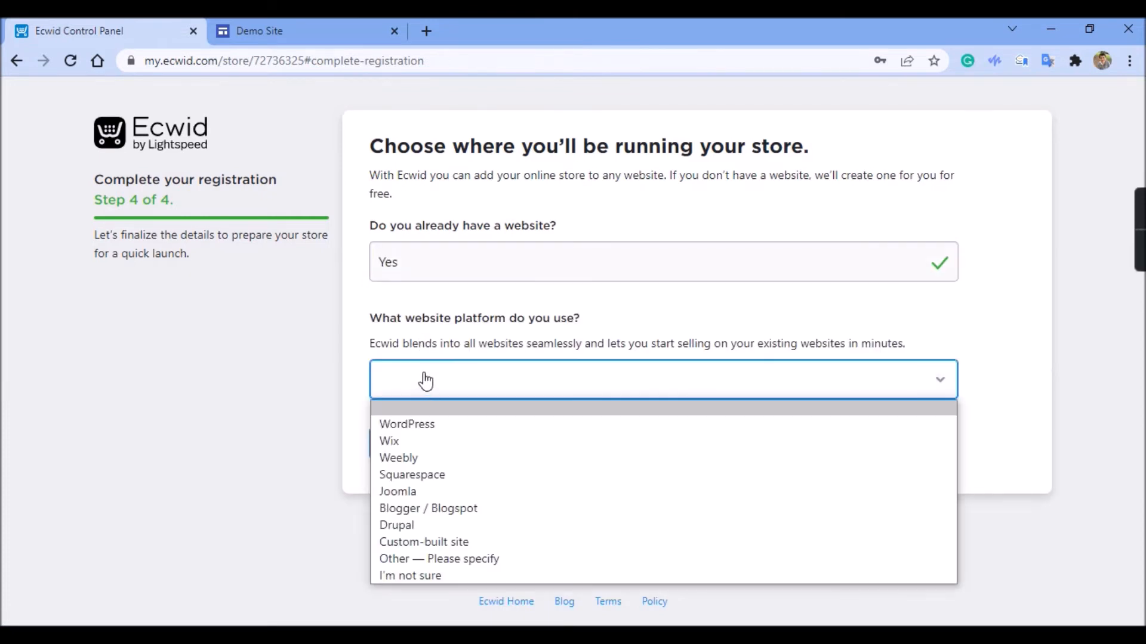
left_click(411, 560)
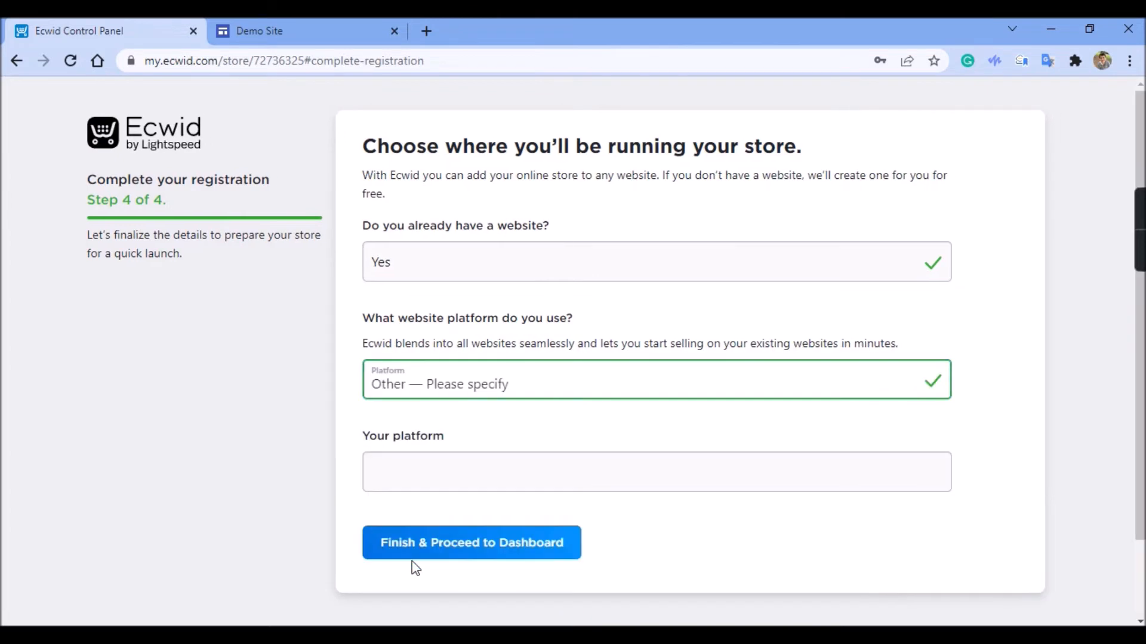
left_click(439, 463)
type("Google Sites")
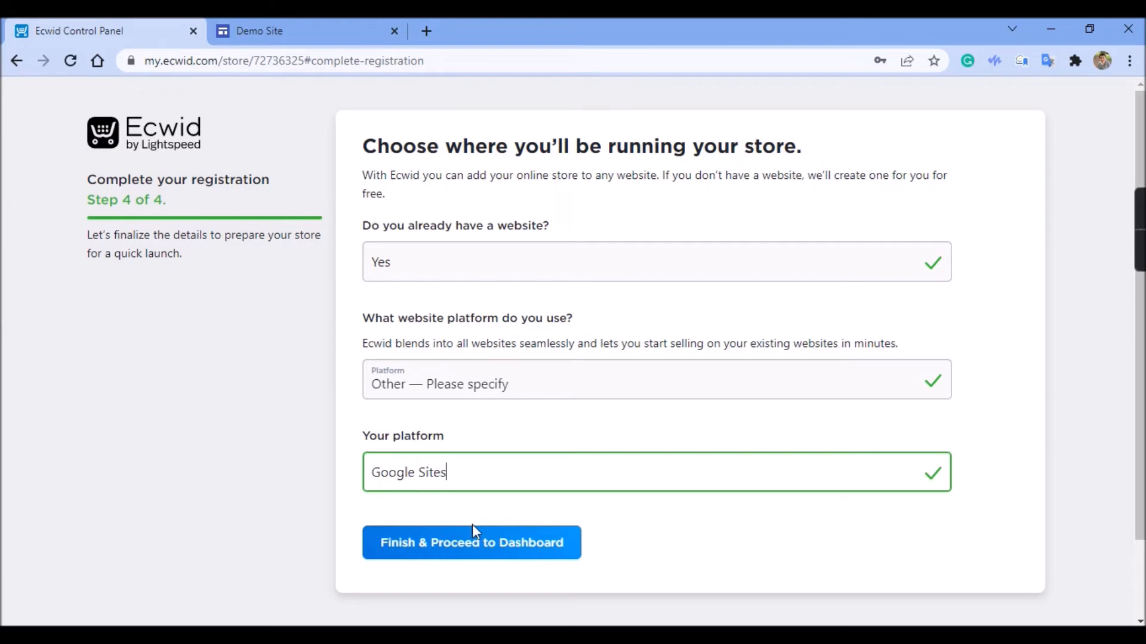
left_click(484, 554)
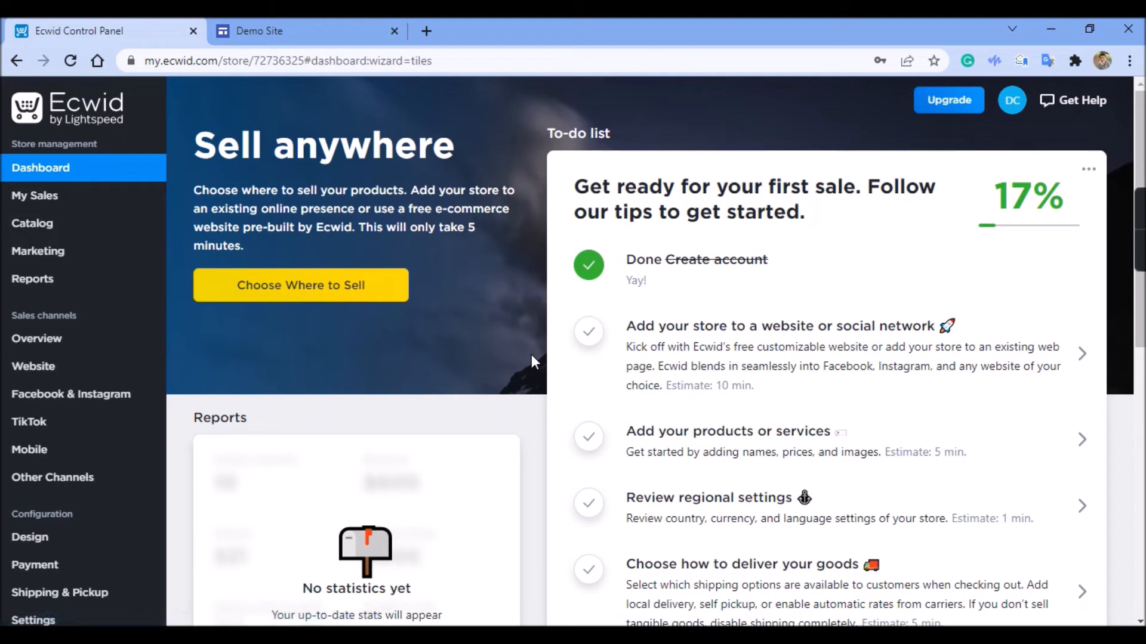
Review the dashboard's to-do list and examine the available places to sell in the sales channels overview
scroll(532, 361, "down", 3)
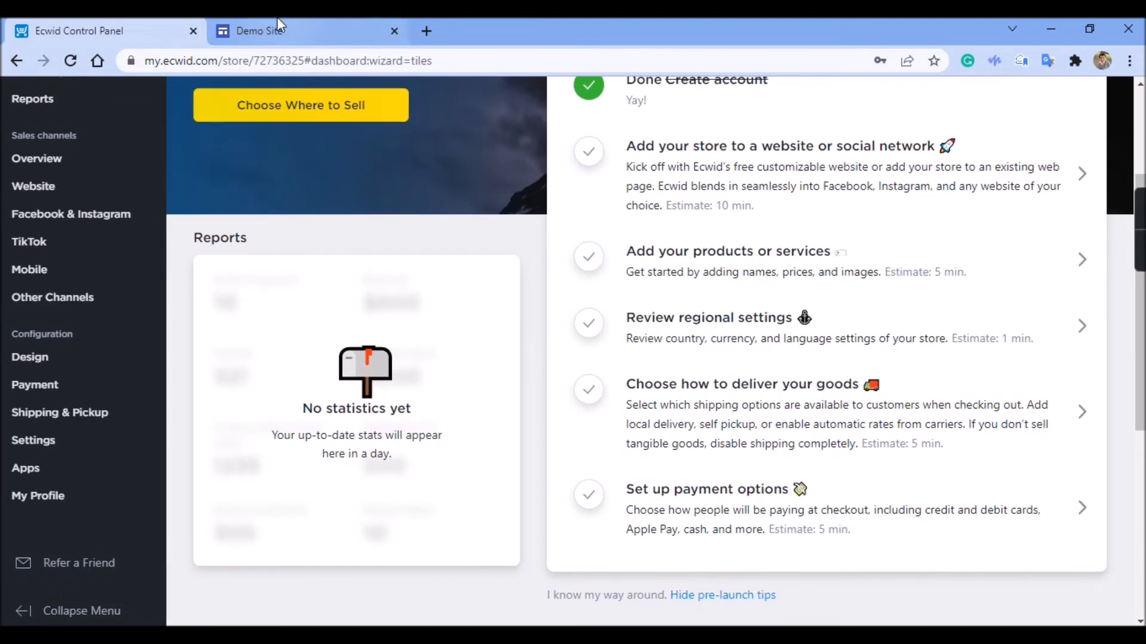
left_click(55, 165)
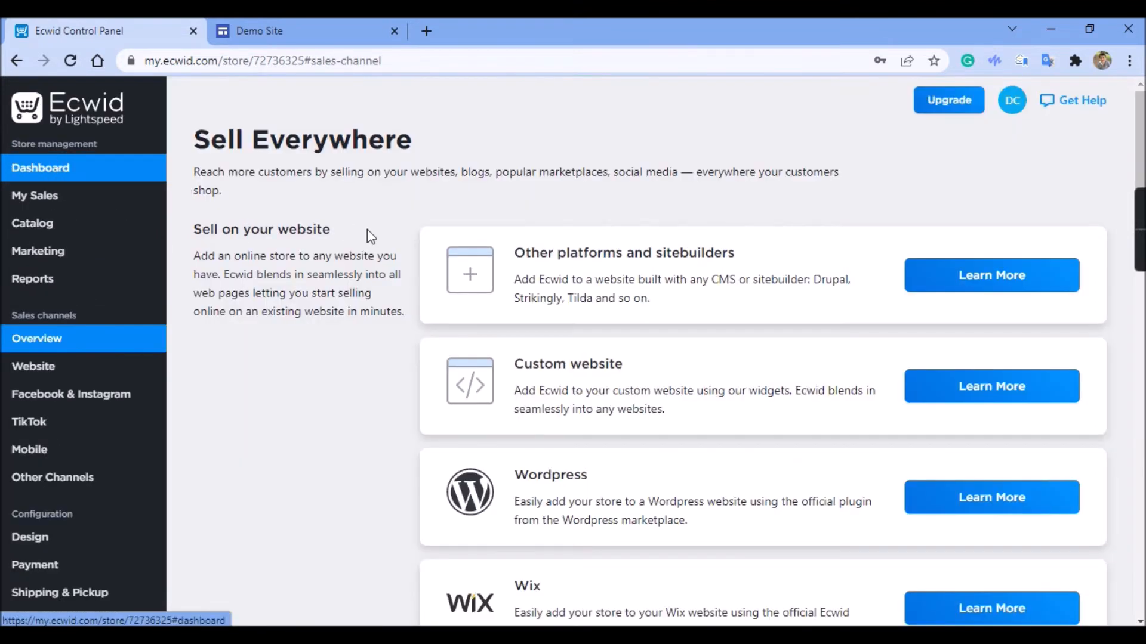
scroll(367, 229, "down", 1)
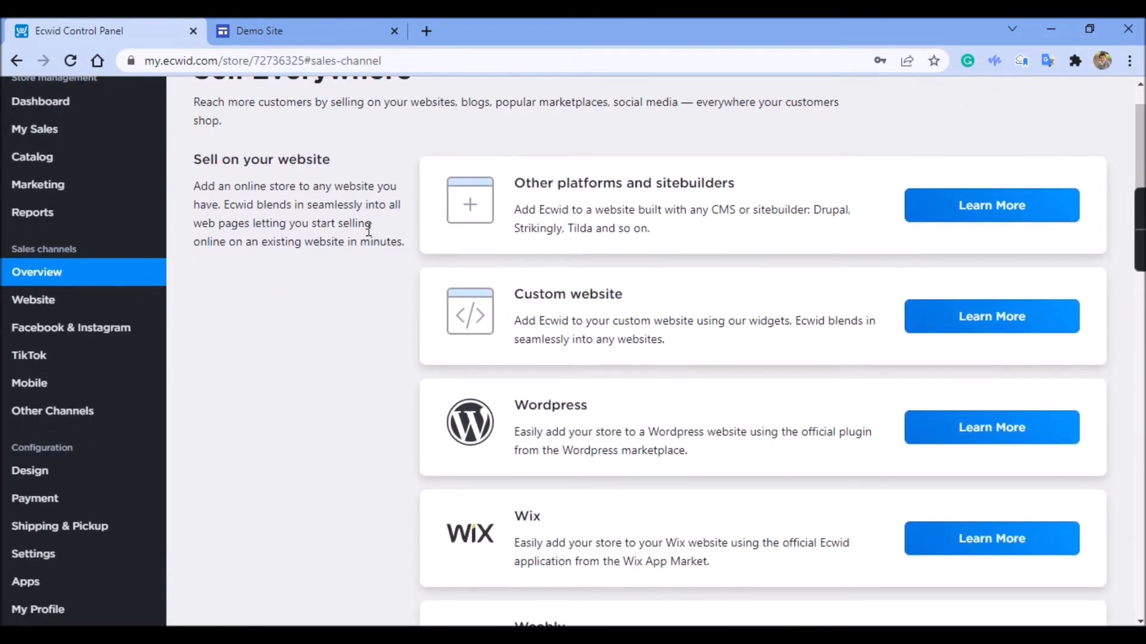
scroll(746, 363, "down", 2)
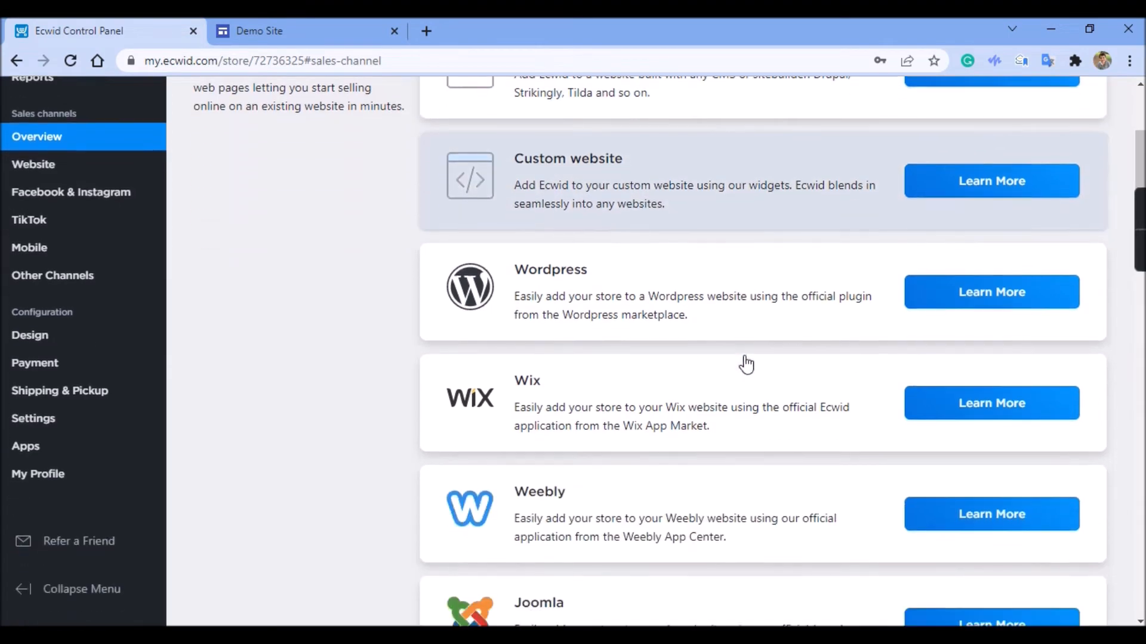
scroll(746, 363, "down", 7)
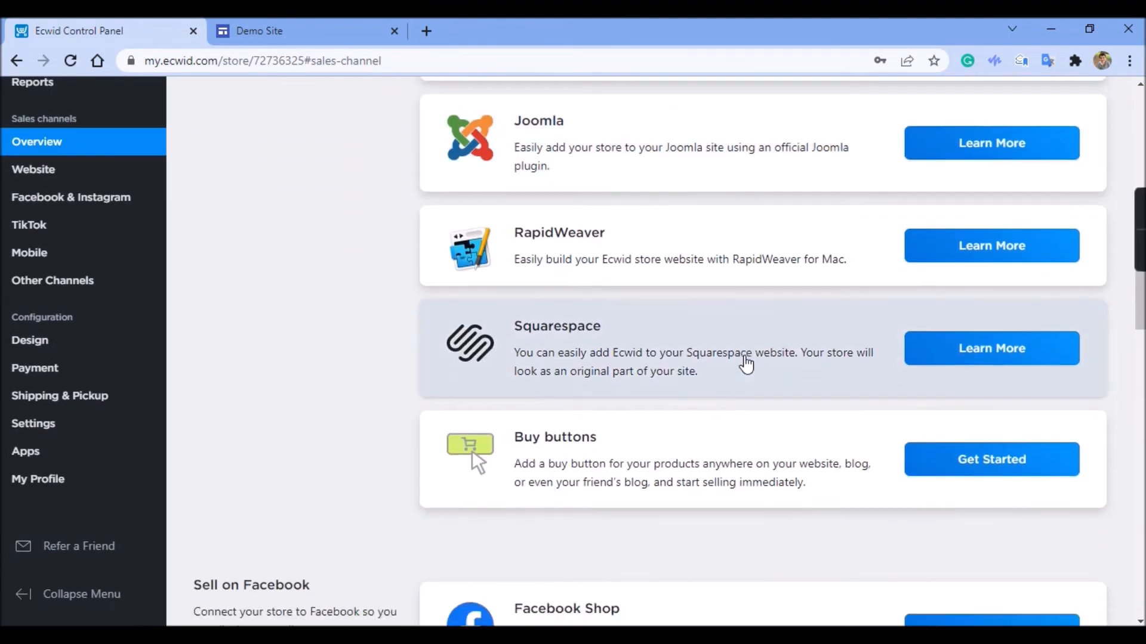
scroll(745, 363, "down", 7)
scroll(745, 363, "down", 2)
scroll(743, 356, "down", 7)
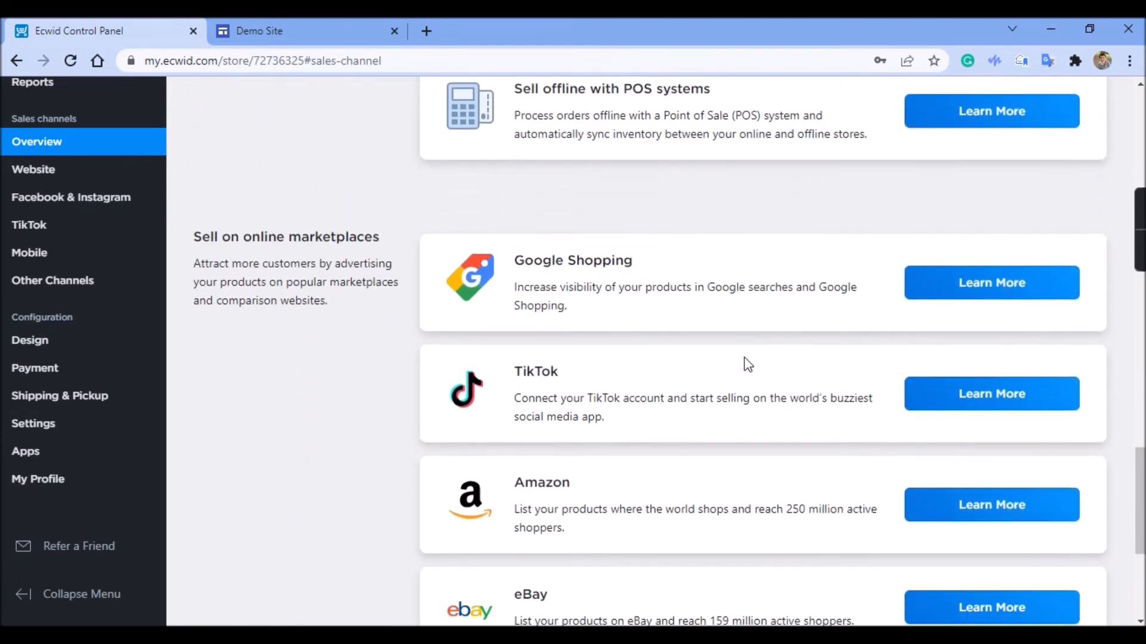
scroll(744, 358, "down", 5)
scroll(744, 358, "up", 20)
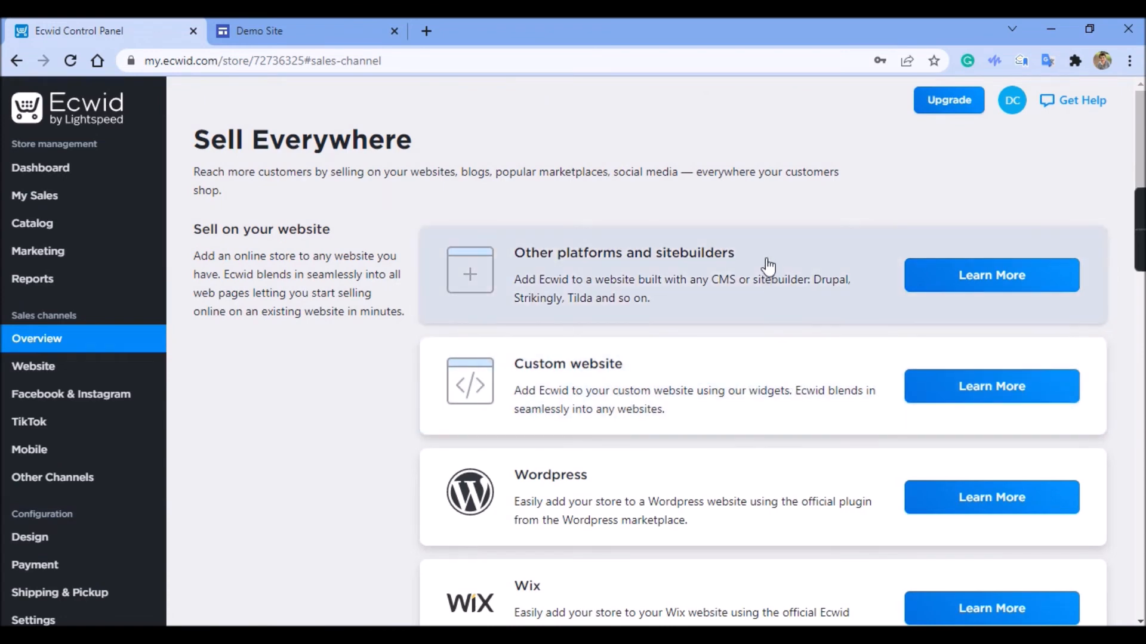
Copy the store's integration code for other platforms and sitebuilders, and embed it in the Demo Site page in Google Sites
left_click(814, 258)
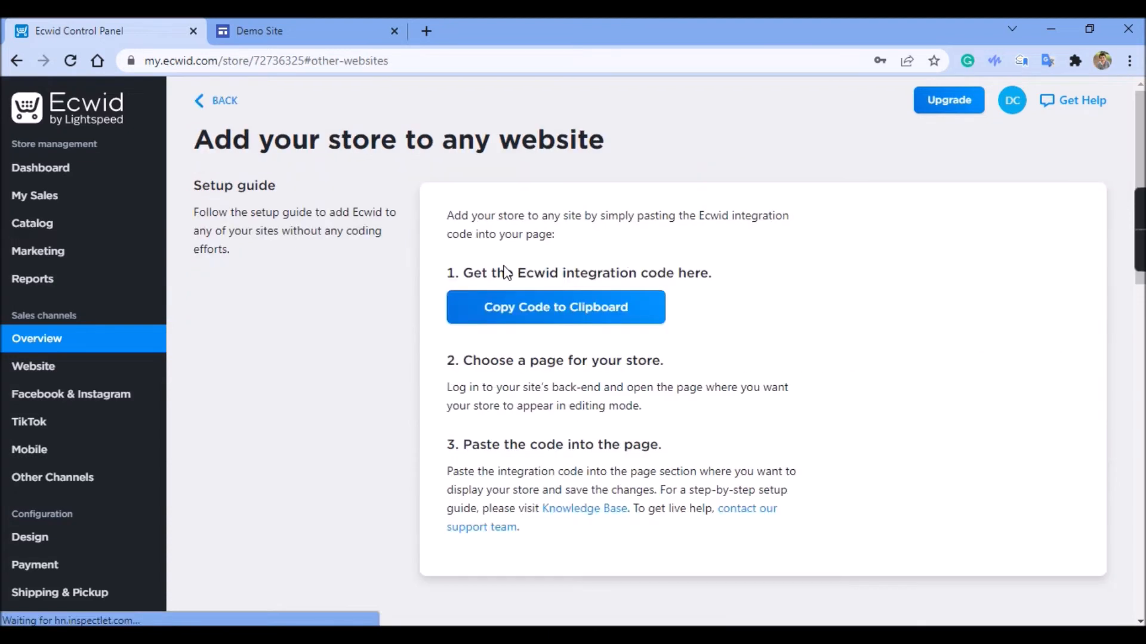
left_click(503, 309)
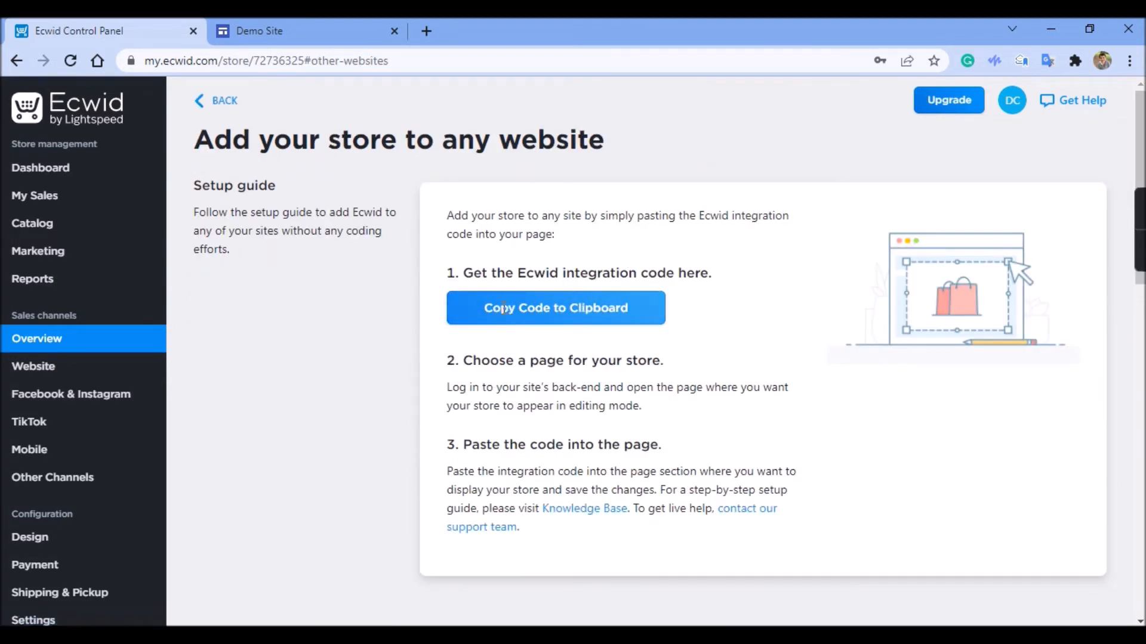
left_click(317, 24)
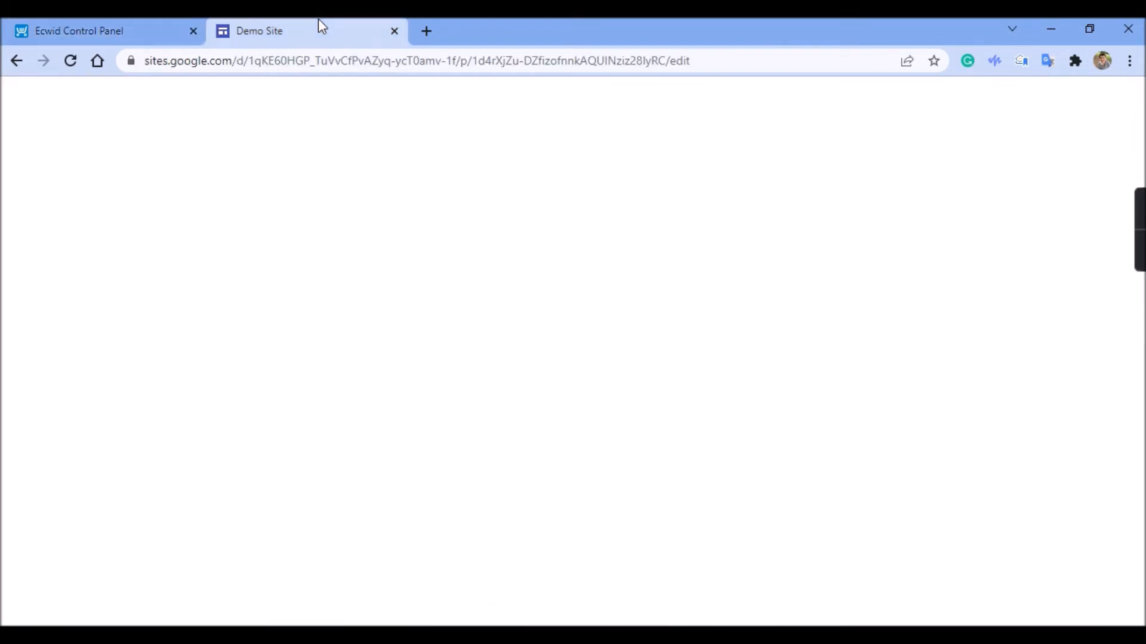
left_click(986, 286)
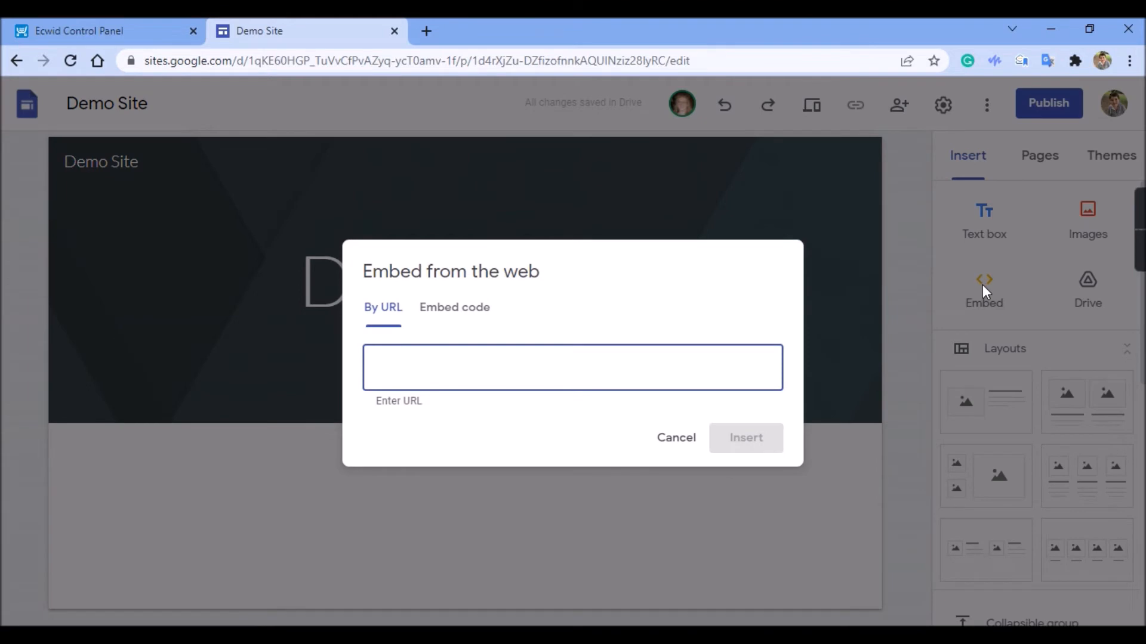
left_click(427, 309)
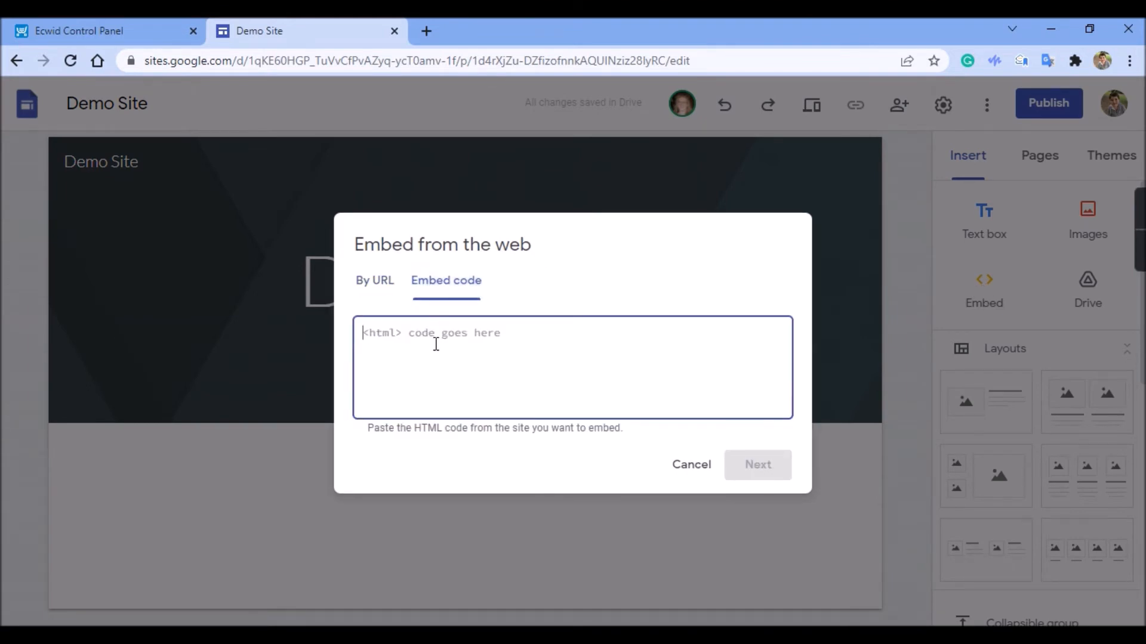
key("ctrl+v")
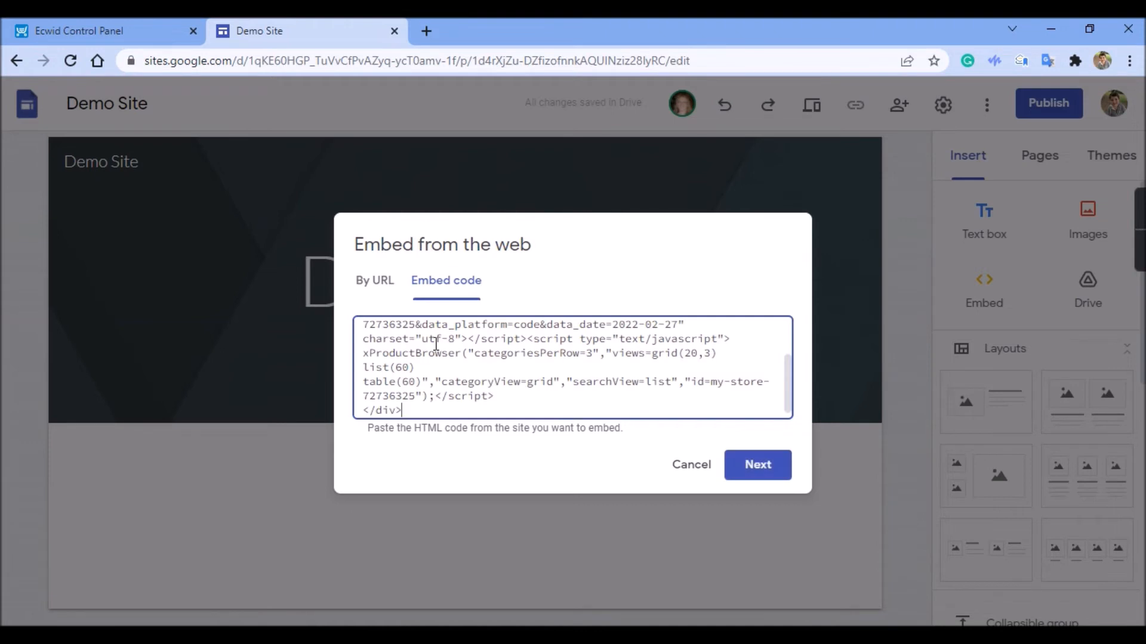
left_click(750, 465)
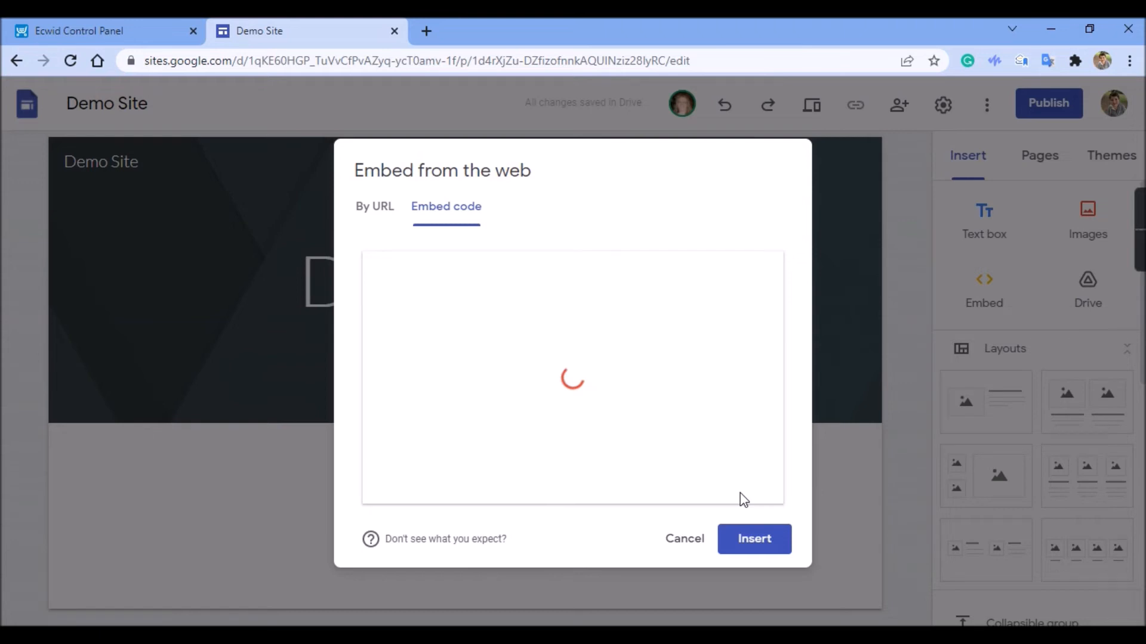
left_click(757, 540)
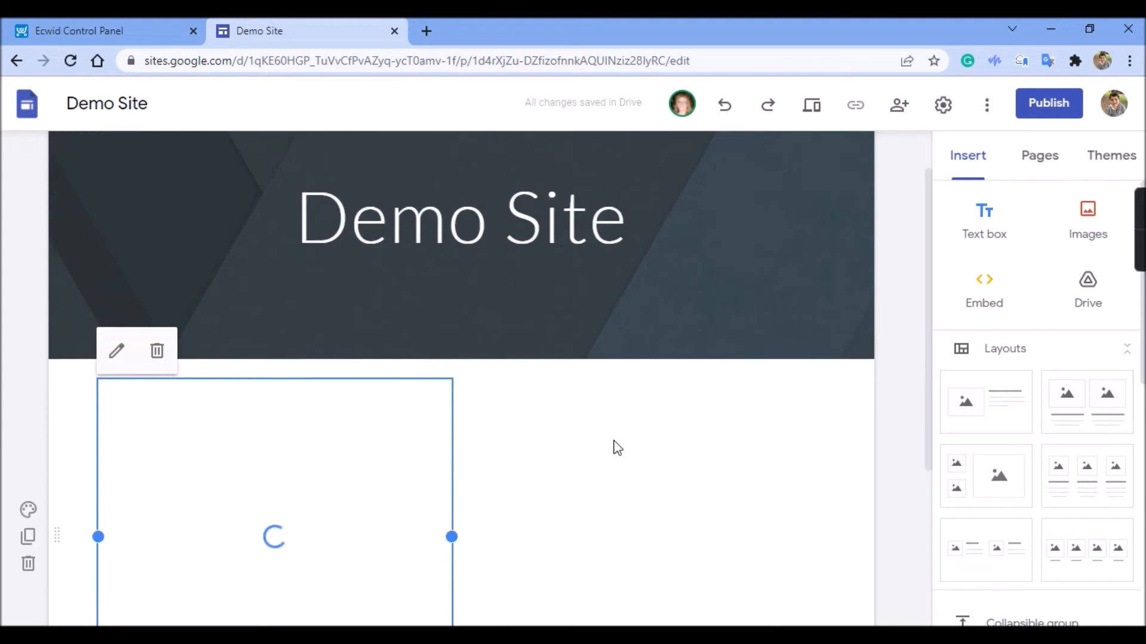
Widen the embedded store to the full content width and extend its height down the page
left_click_drag(452, 438, 826, 481)
scroll(770, 483, "down", 3)
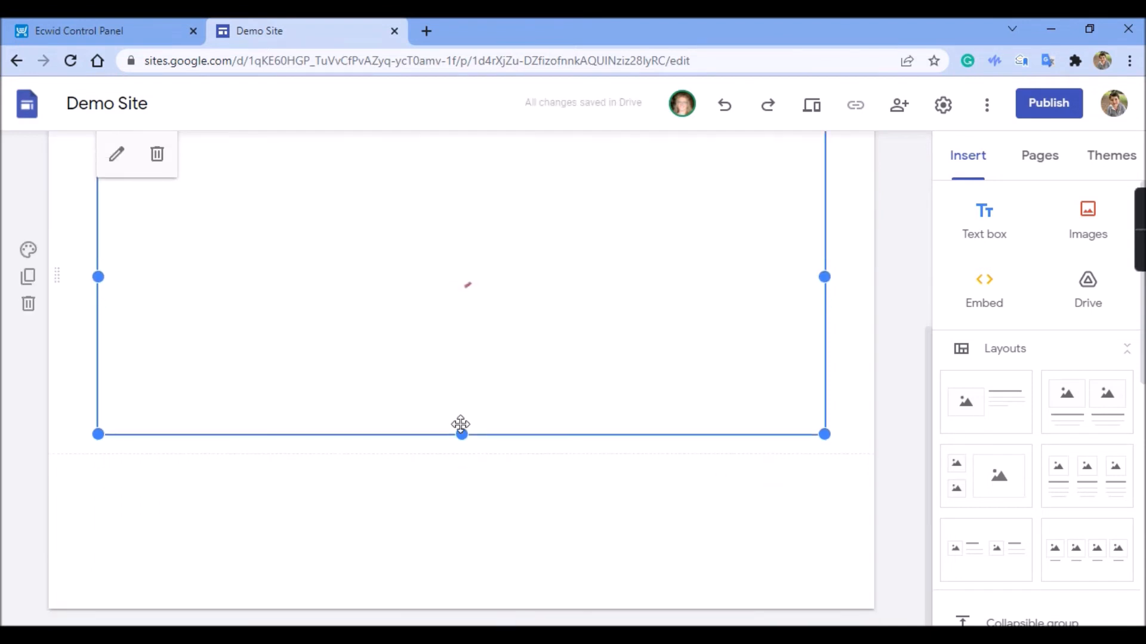
left_click_drag(463, 435, 470, 586)
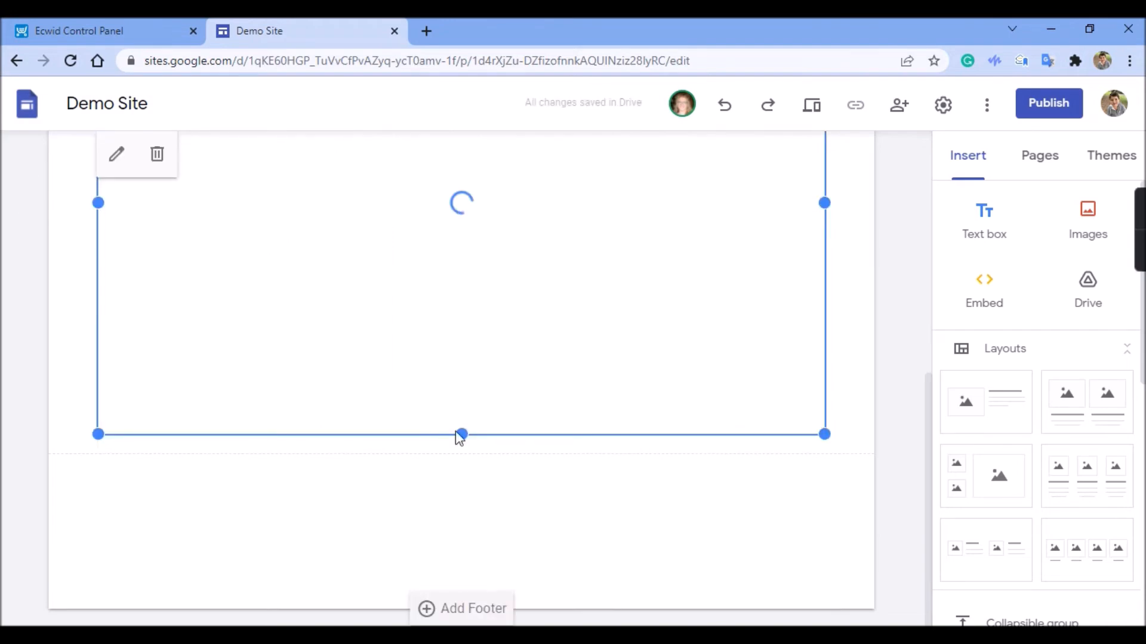
left_click_drag(461, 432, 471, 546)
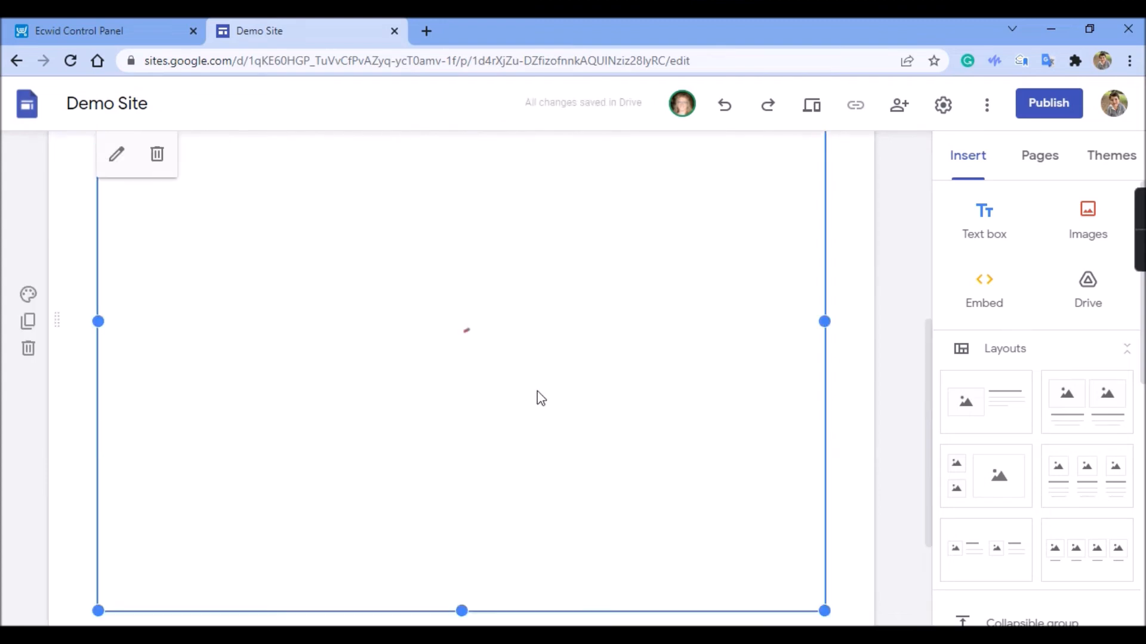
Check the sample products in the embedded store and lengthen the embed further so more product rows fit
scroll(537, 391, "down", 1)
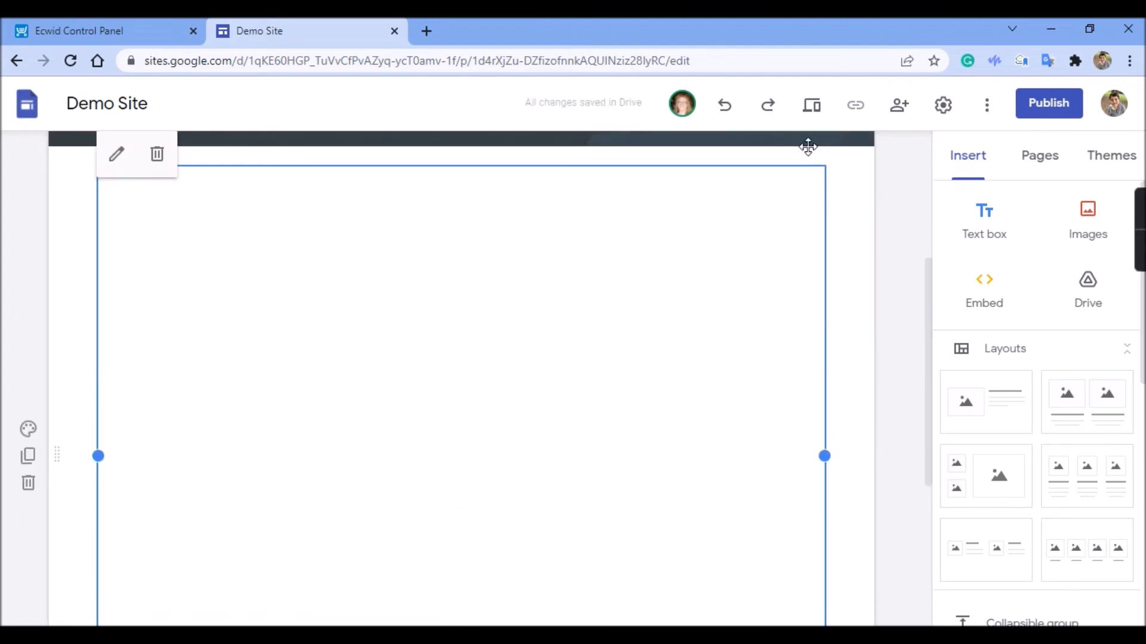
scroll(869, 238, "down", 3)
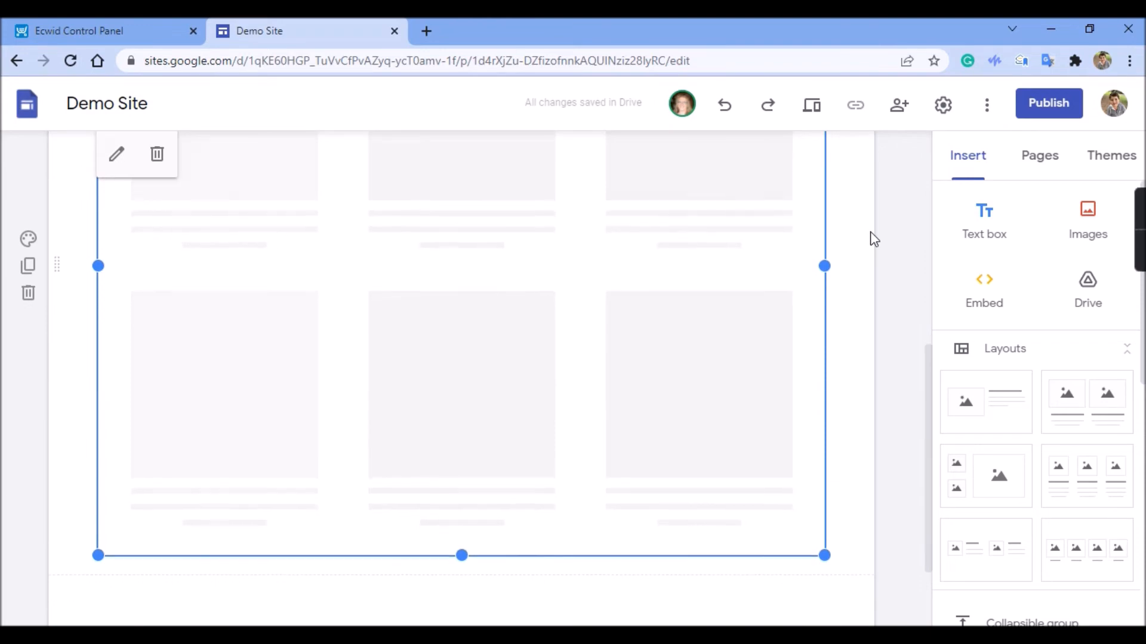
scroll(871, 239, "down", 1)
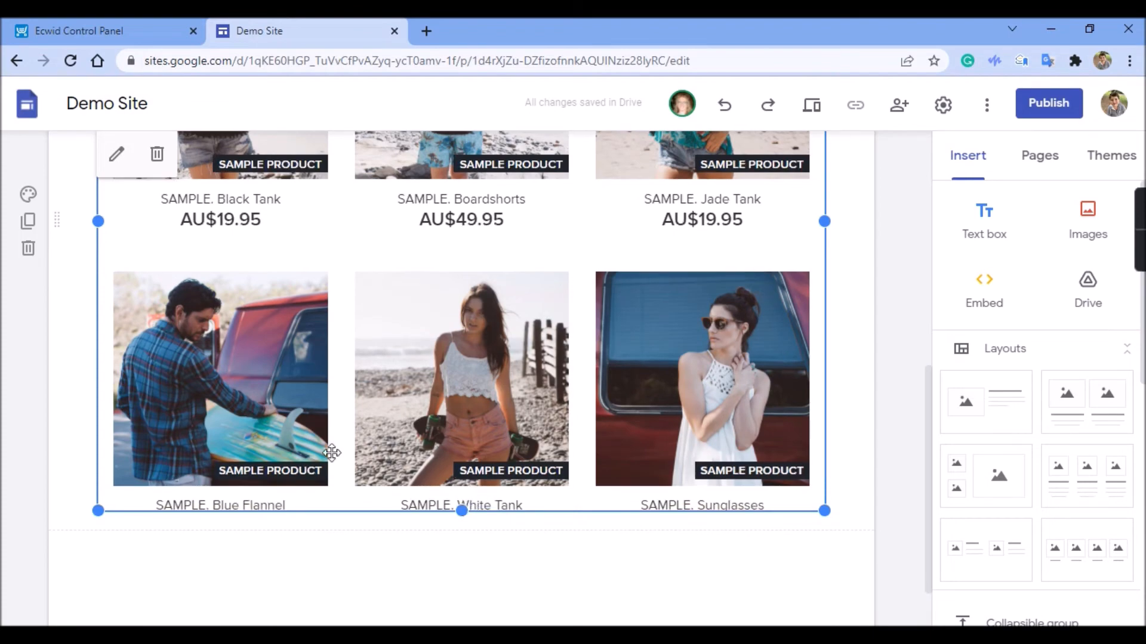
scroll(408, 440, "up", 6)
scroll(492, 443, "down", 7)
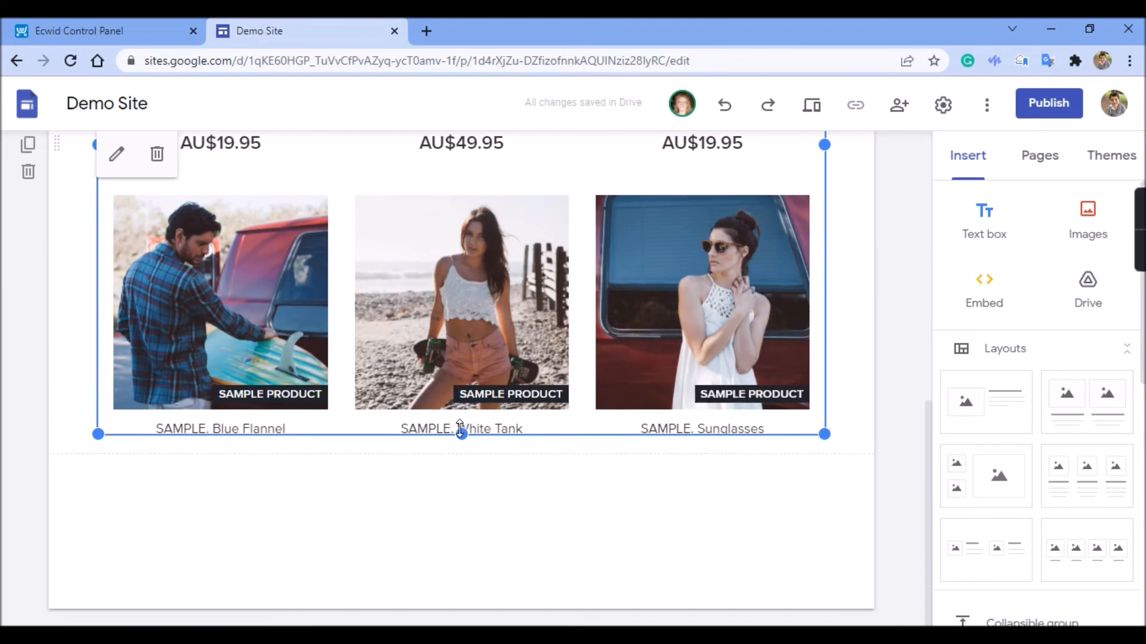
mouse_move(461, 430)
left_mouse_down()
mouse_move(455, 571)
mouse_move(430, 627)
mouse_move(463, 452)
mouse_move(463, 550)
mouse_move(456, 588)
mouse_move(461, 435)
left_mouse_up()
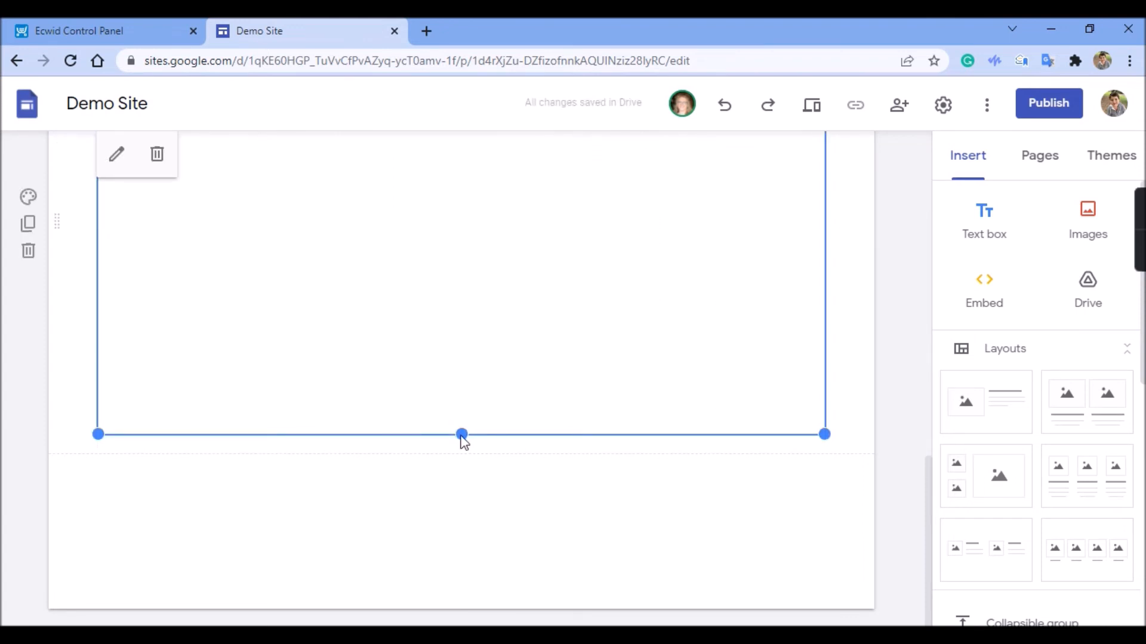
left_click(473, 452)
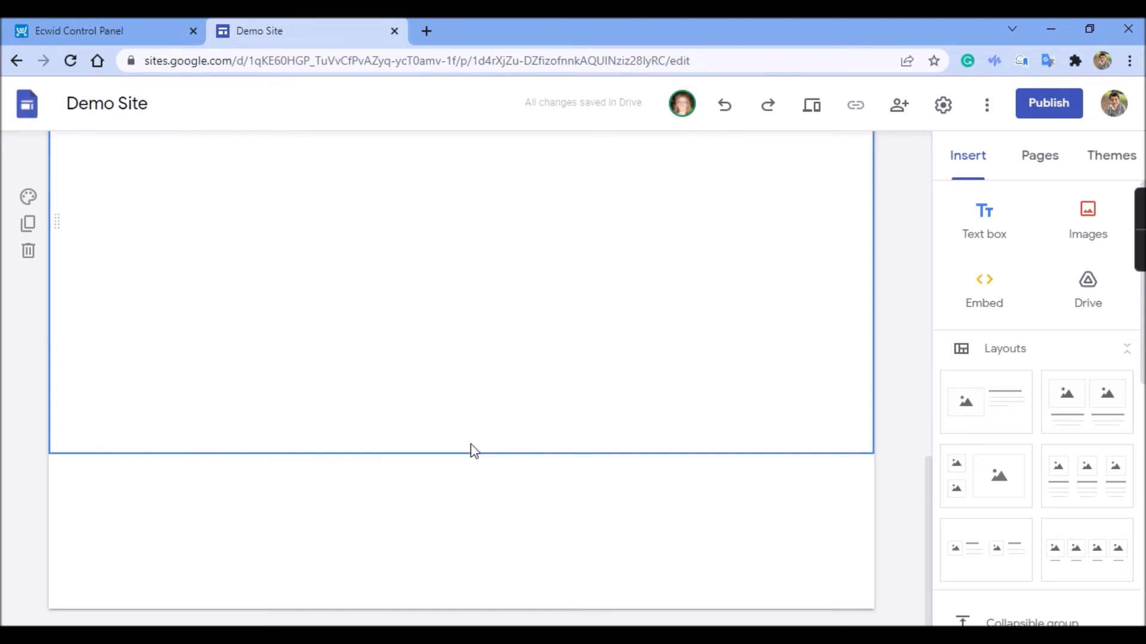
left_click(253, 429)
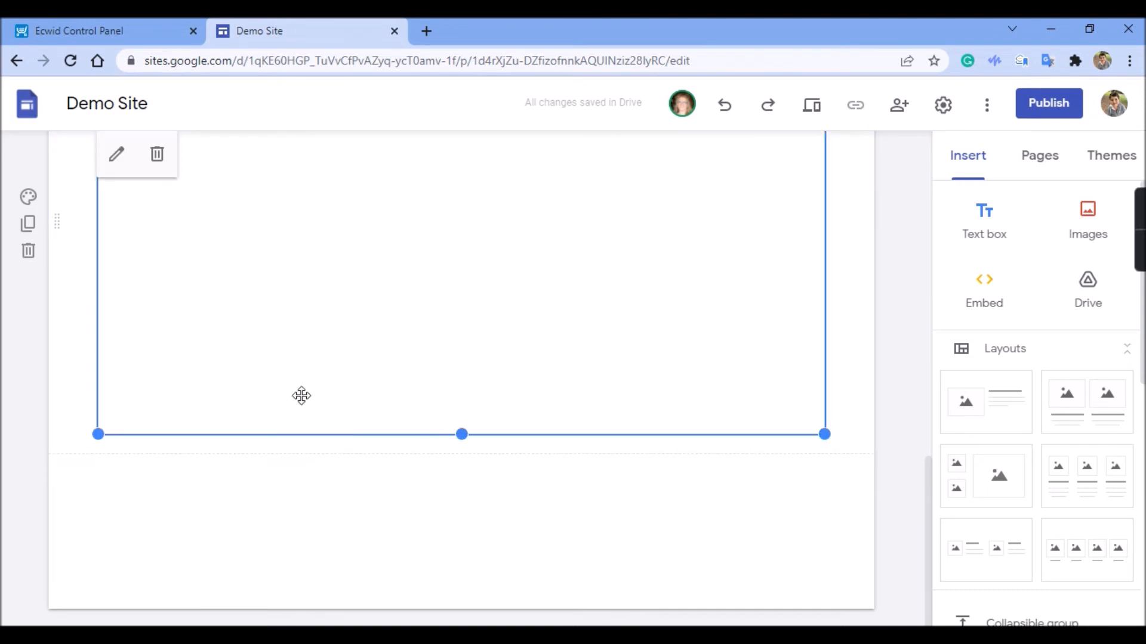
left_click_drag(463, 427, 468, 537)
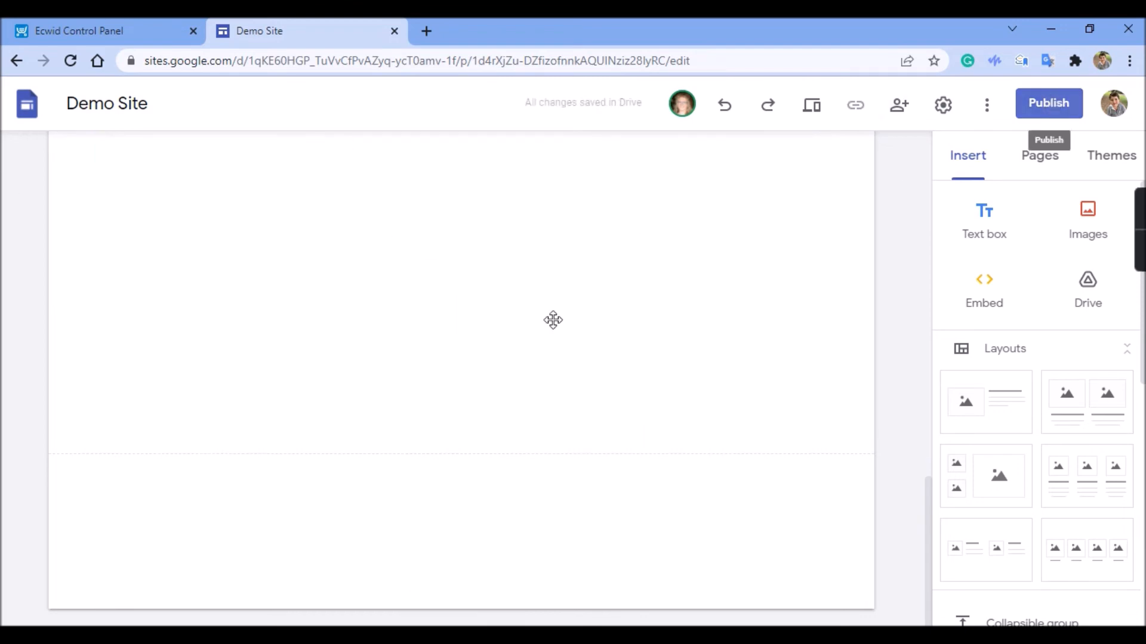
Open the site's publishing settings and try the web addresses mystore and demostore
left_click(1052, 101)
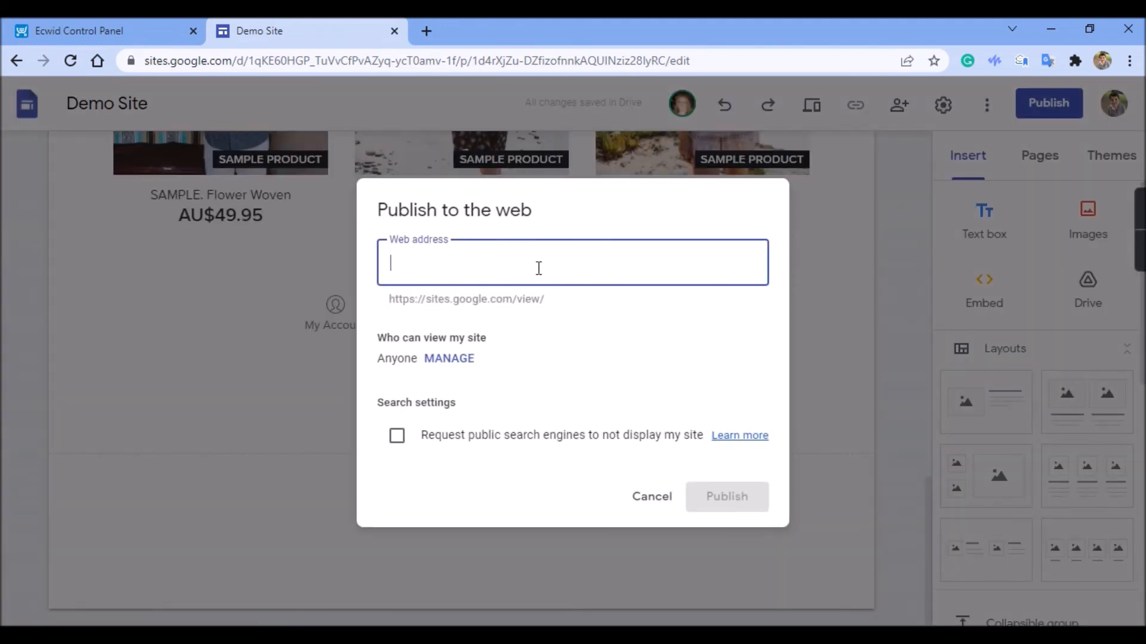
type("mystot")
key("BackSpace")
type("re")
left_click_drag(538, 268, 369, 256)
type("d")
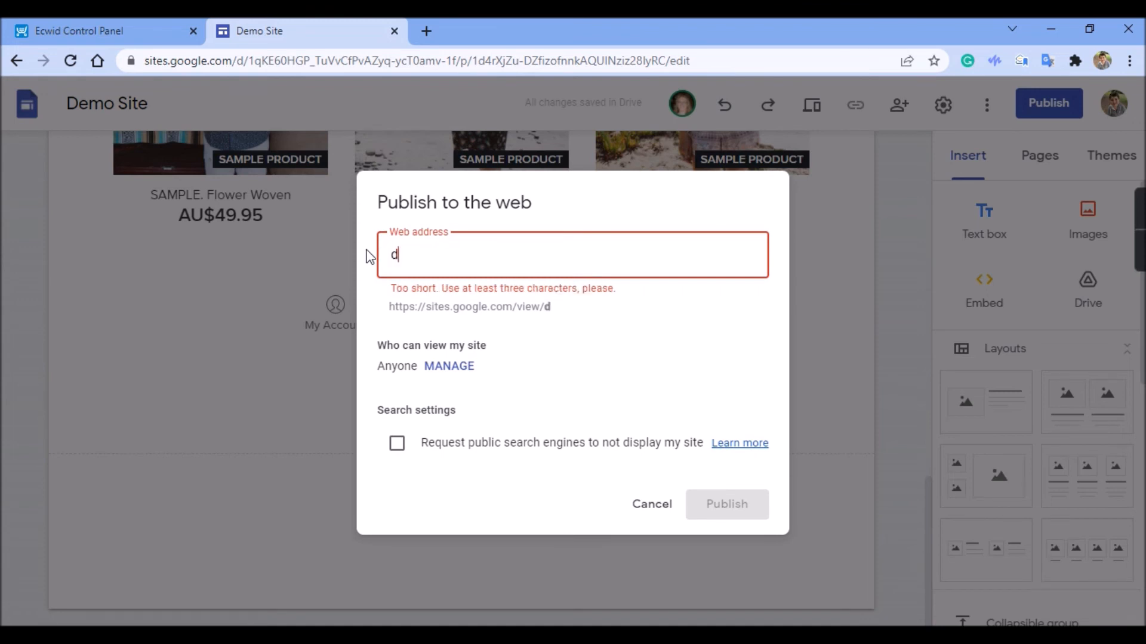
type("emostore")
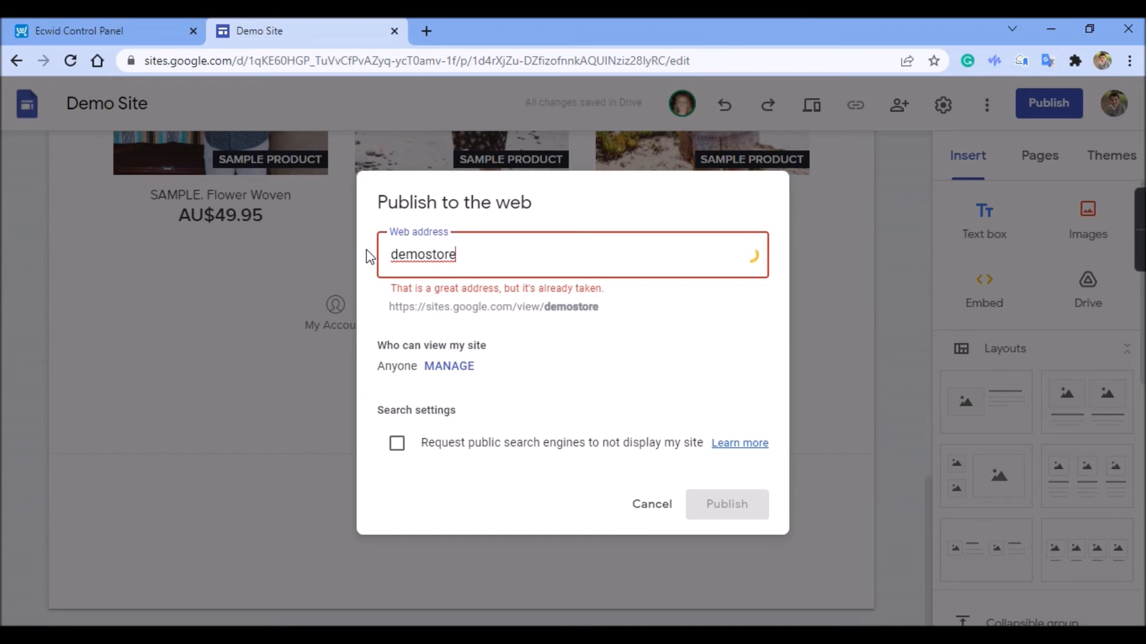
Try demo-store, demo_store and demosite as alternative web addresses for the site
left_click(424, 256)
type("-")
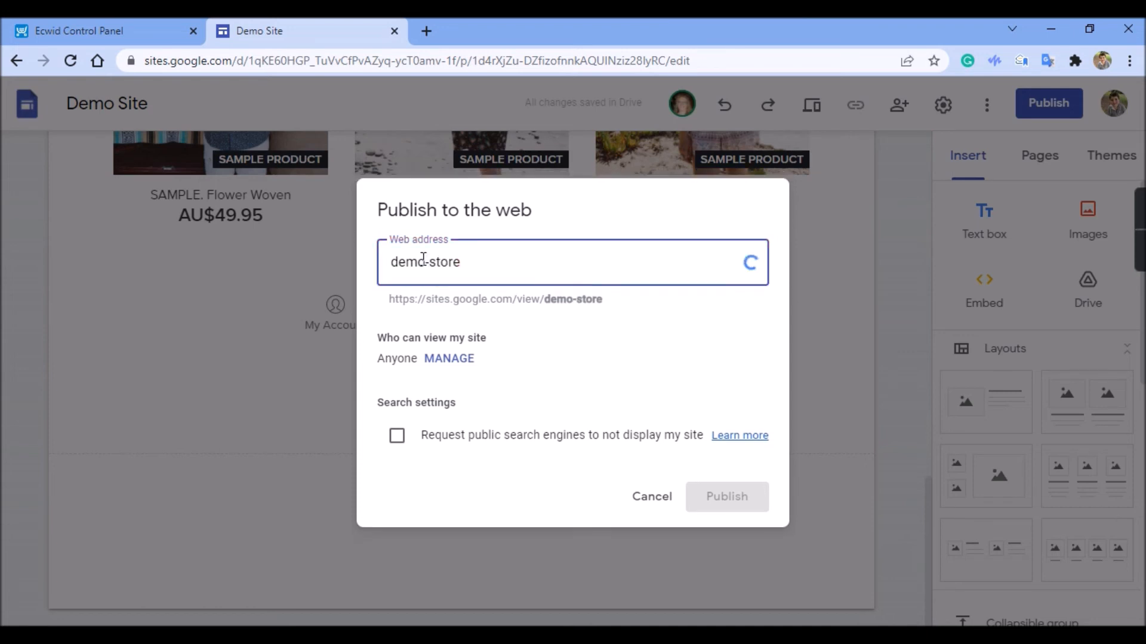
key("BackSpace")
type("_")
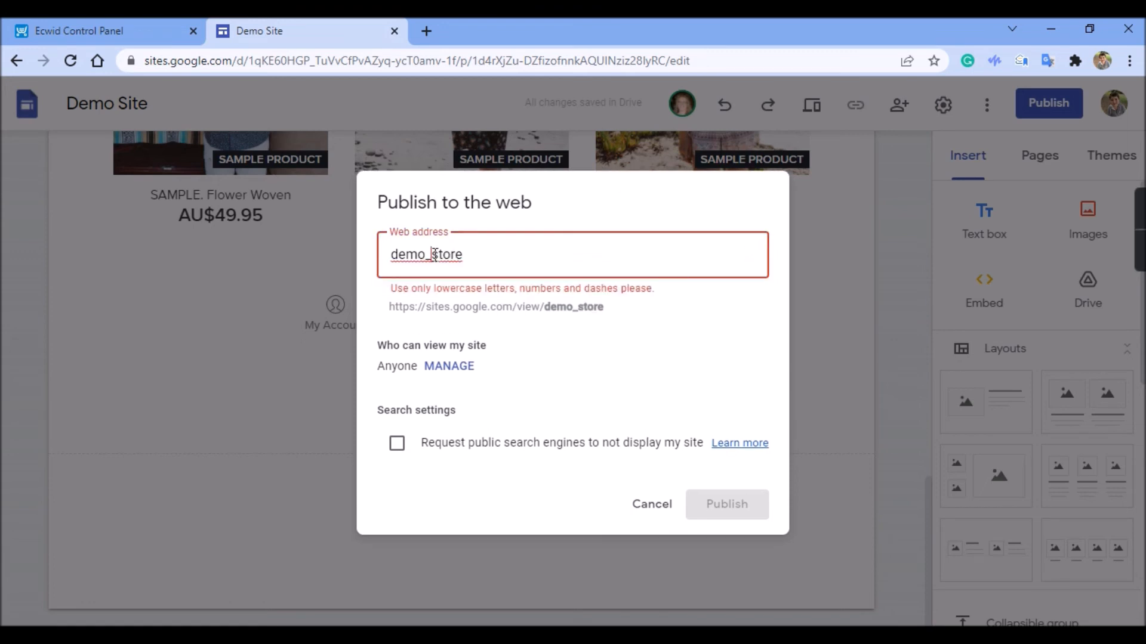
left_click_drag(434, 255, 518, 257)
type("site")
left_click(431, 260)
key("BackSpace")
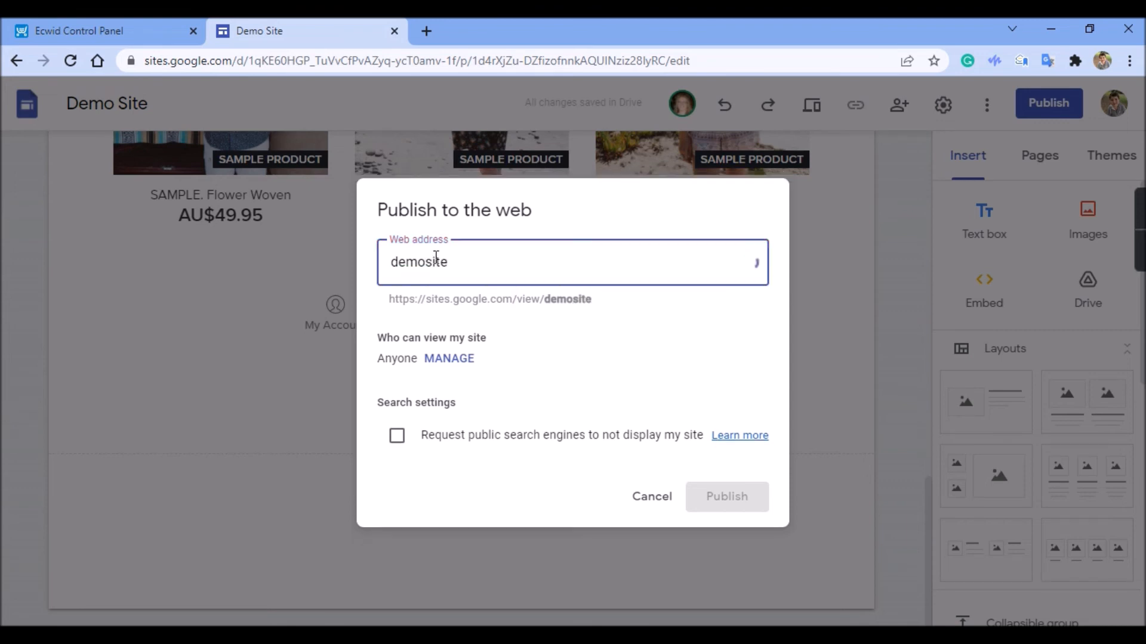
Replace the web address with devvydemosite and publish the site to the web
left_click_drag(425, 257, 497, 257)
key("BackSpace")
key("BackSpace")
key("BackSpace")
key("BackSpace")
key("BackSpace")
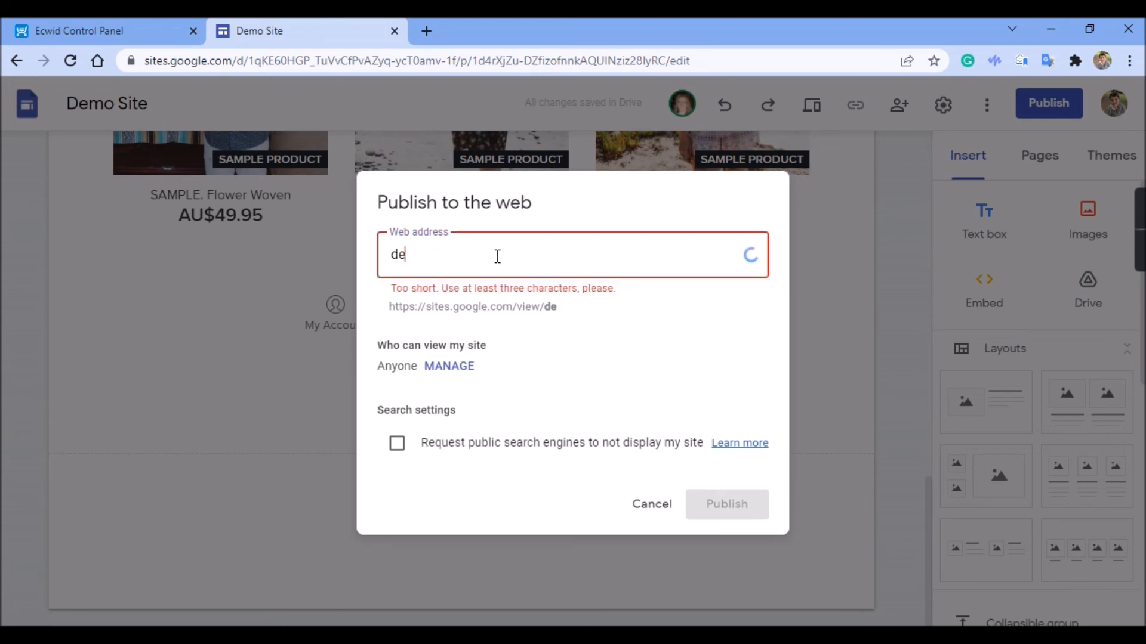
type("dev")
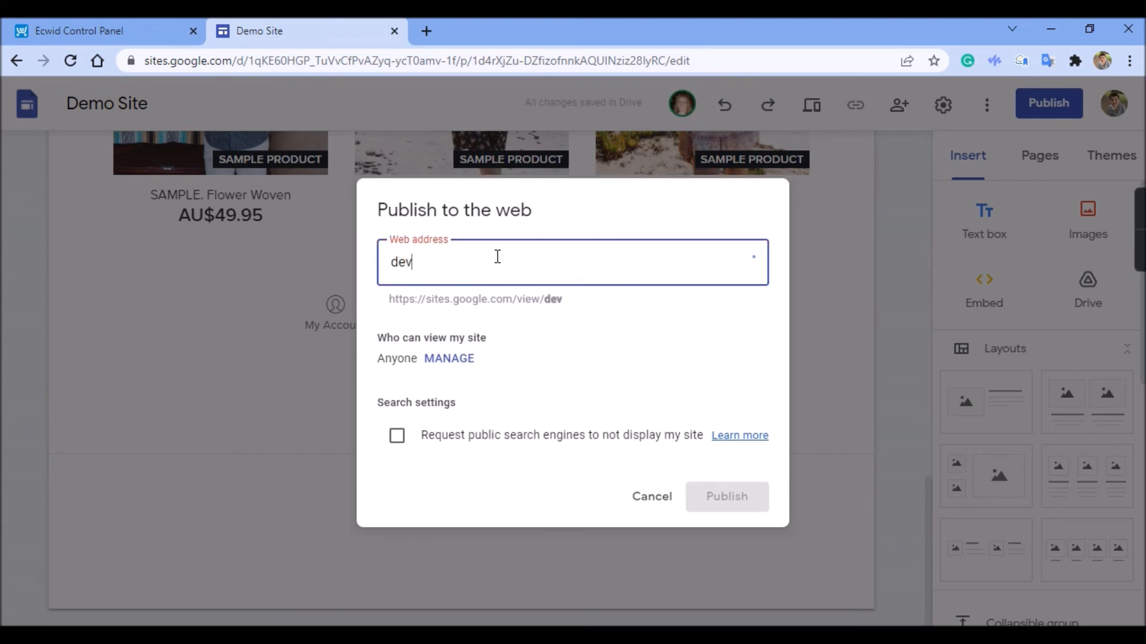
type("vydemos")
type("ite")
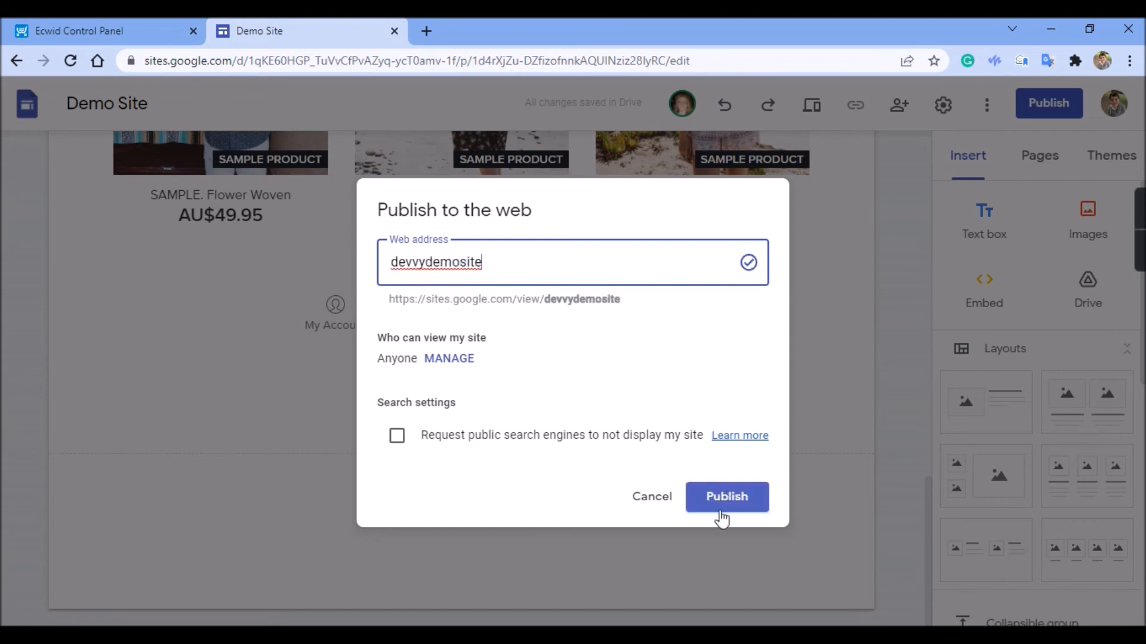
left_click(727, 501)
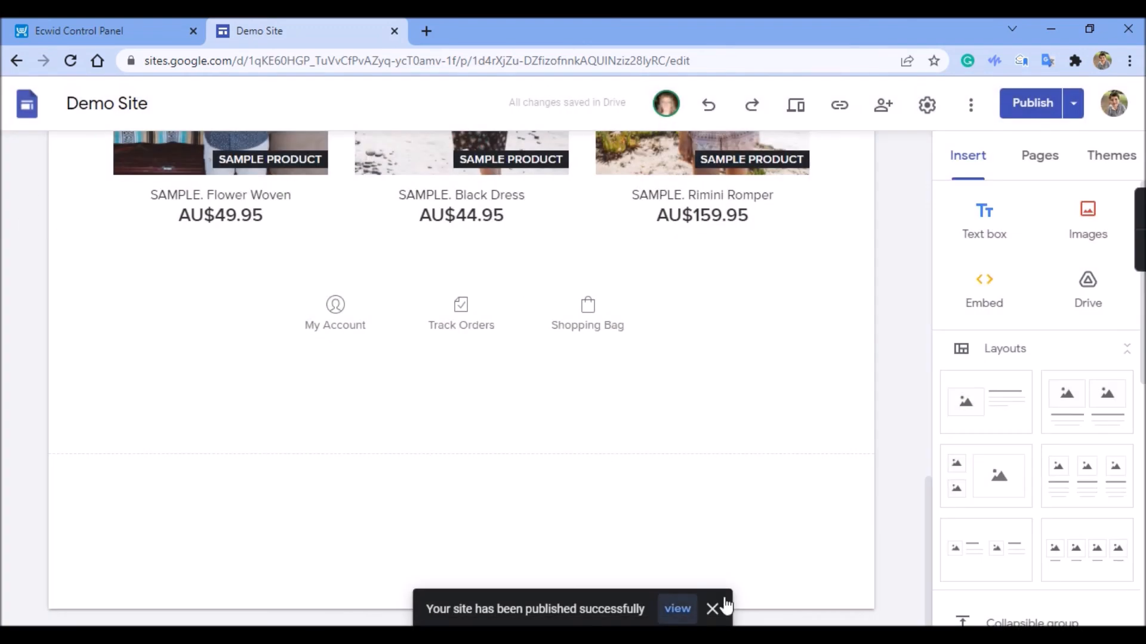
View the published site and check the store's product listing and its customer account page
left_click(675, 616)
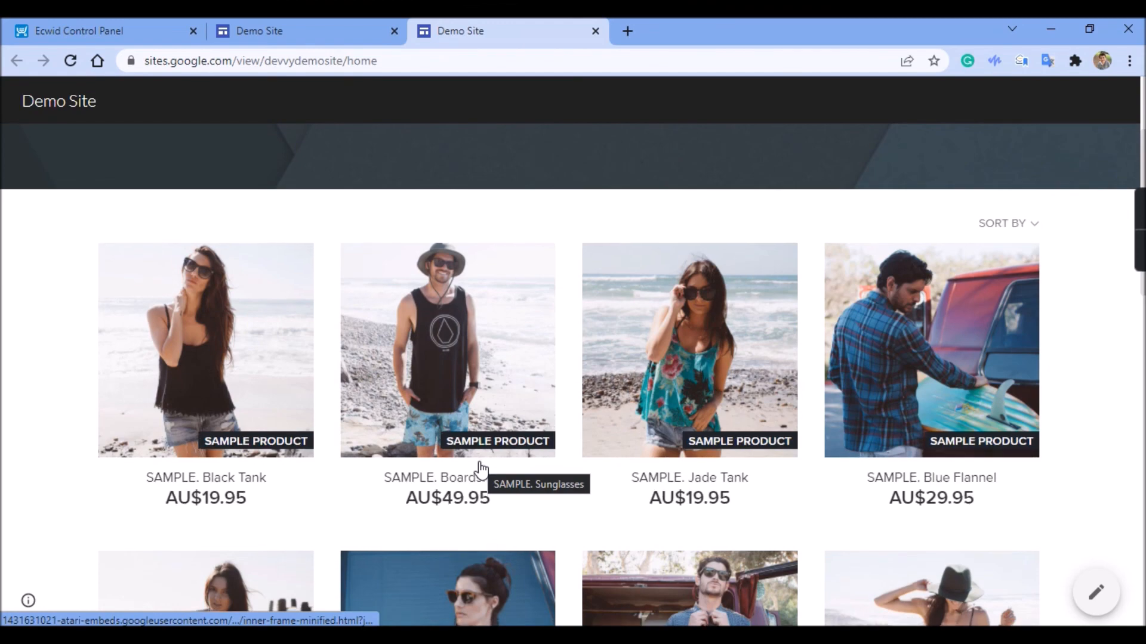
scroll(481, 470, "down", 13)
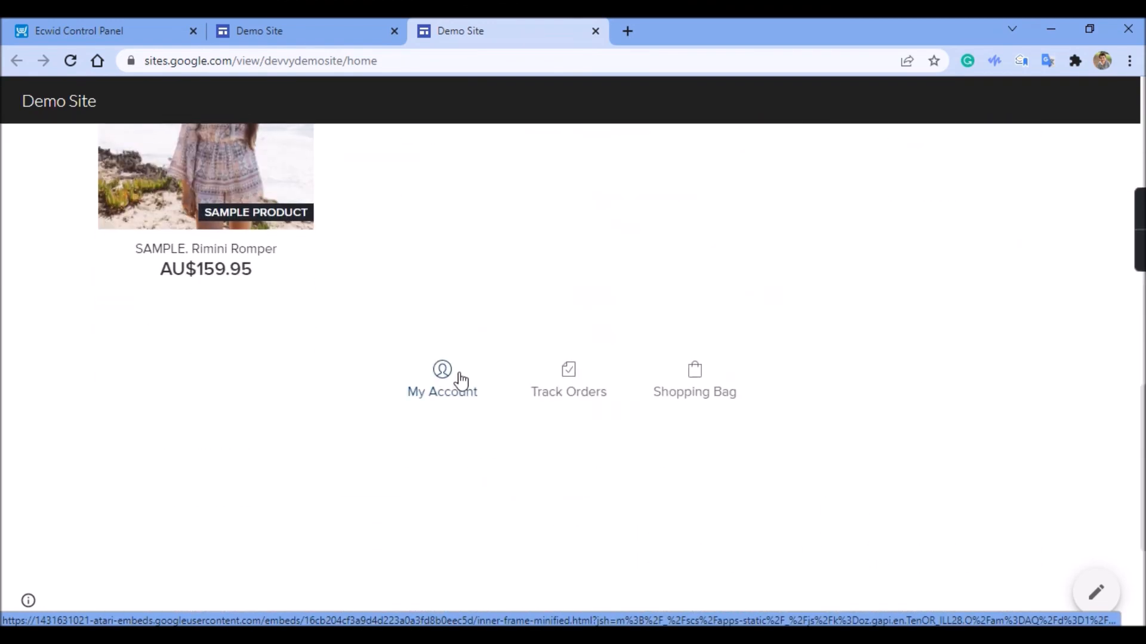
scroll(461, 379, "down", 3)
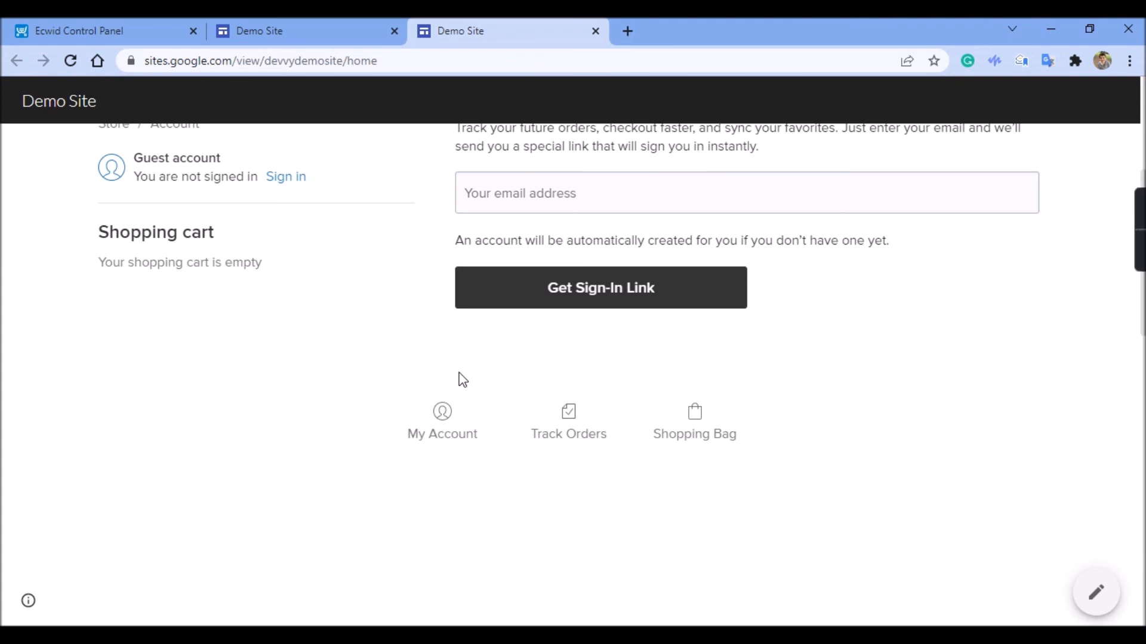
scroll(459, 372, "up", 5)
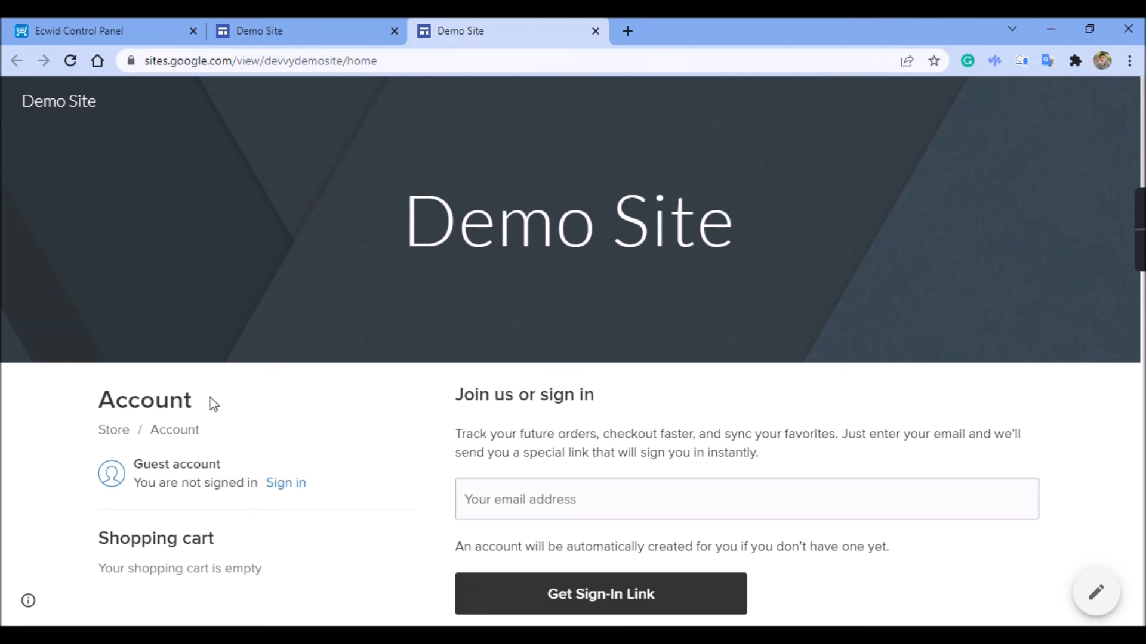
Return to the Demo Site editor and select the page header above the embedded store
left_click(305, 30)
scroll(494, 324, "up", 4)
scroll(494, 324, "up", 10)
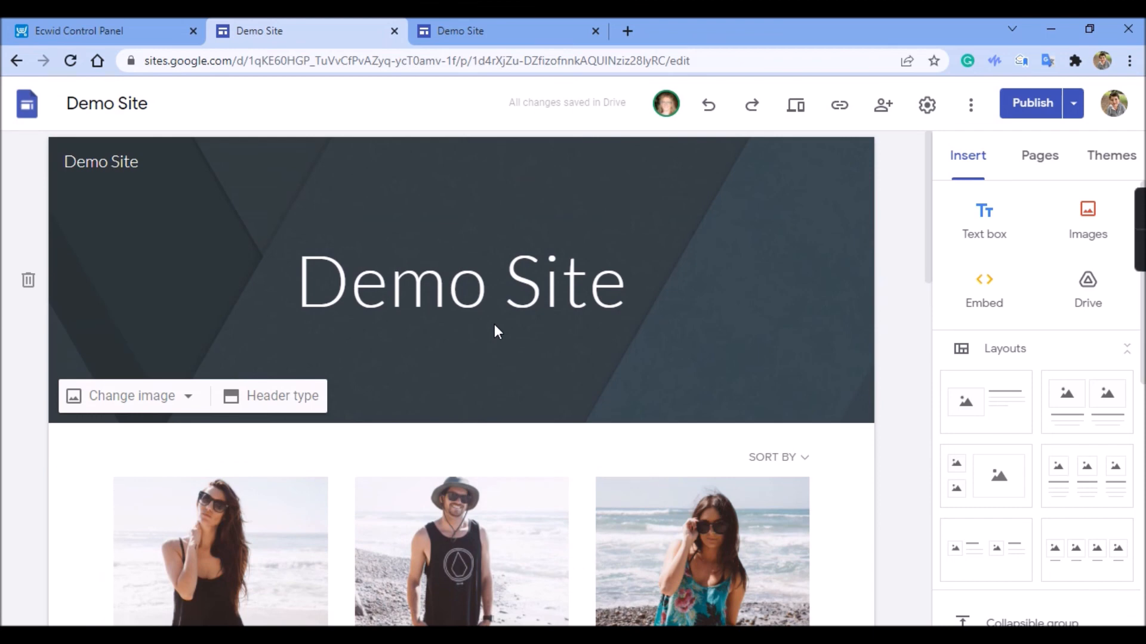
left_click(494, 324)
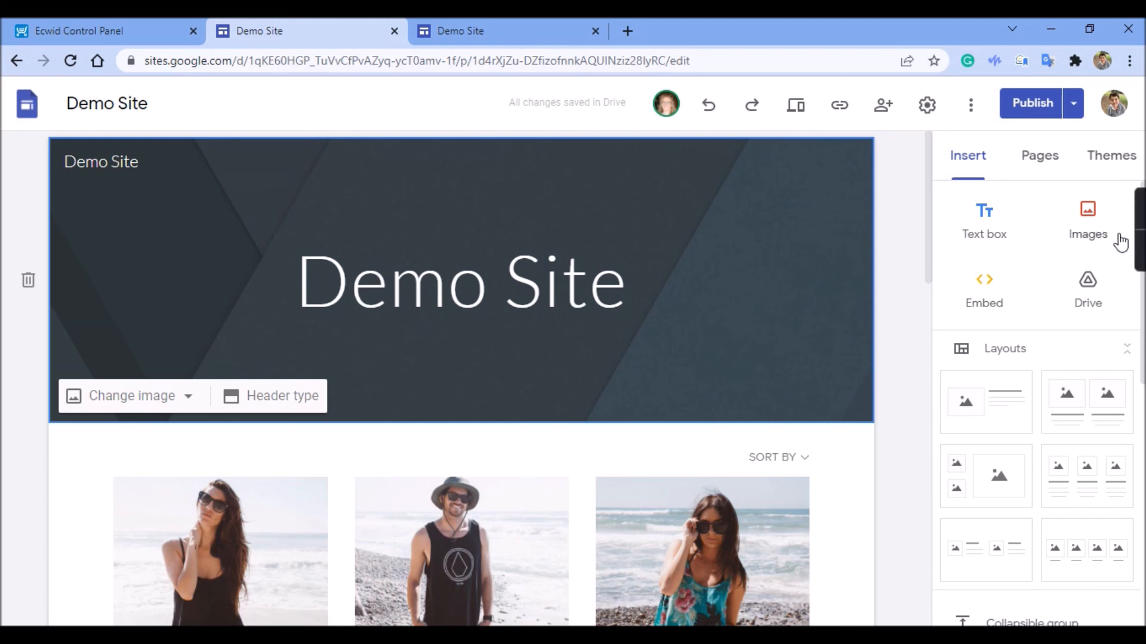
mouse_move(1133, 242)
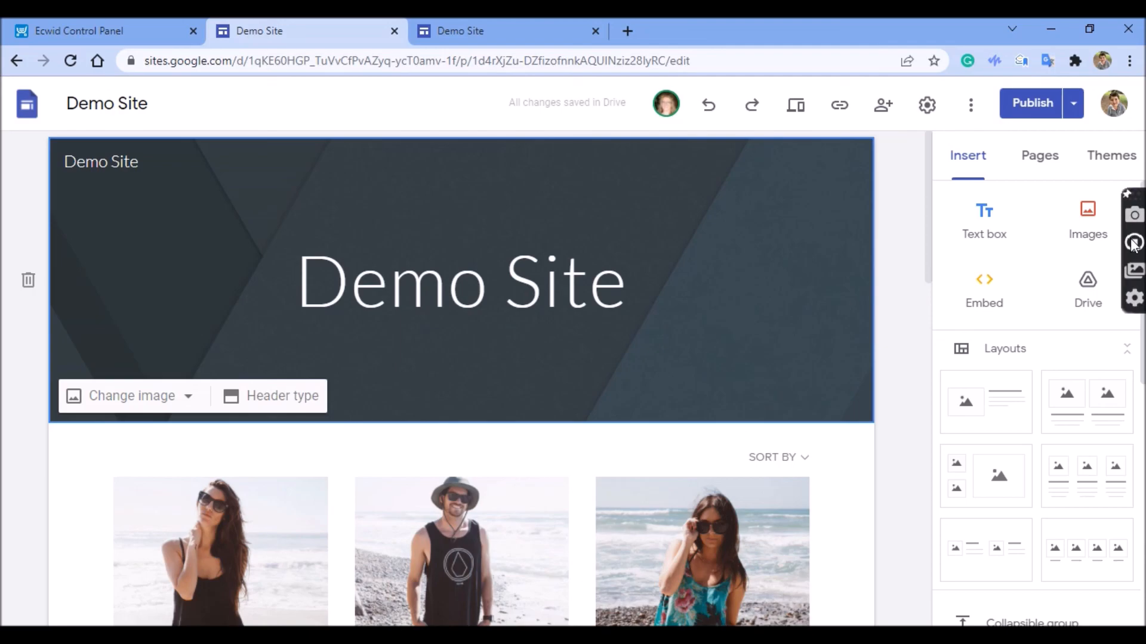